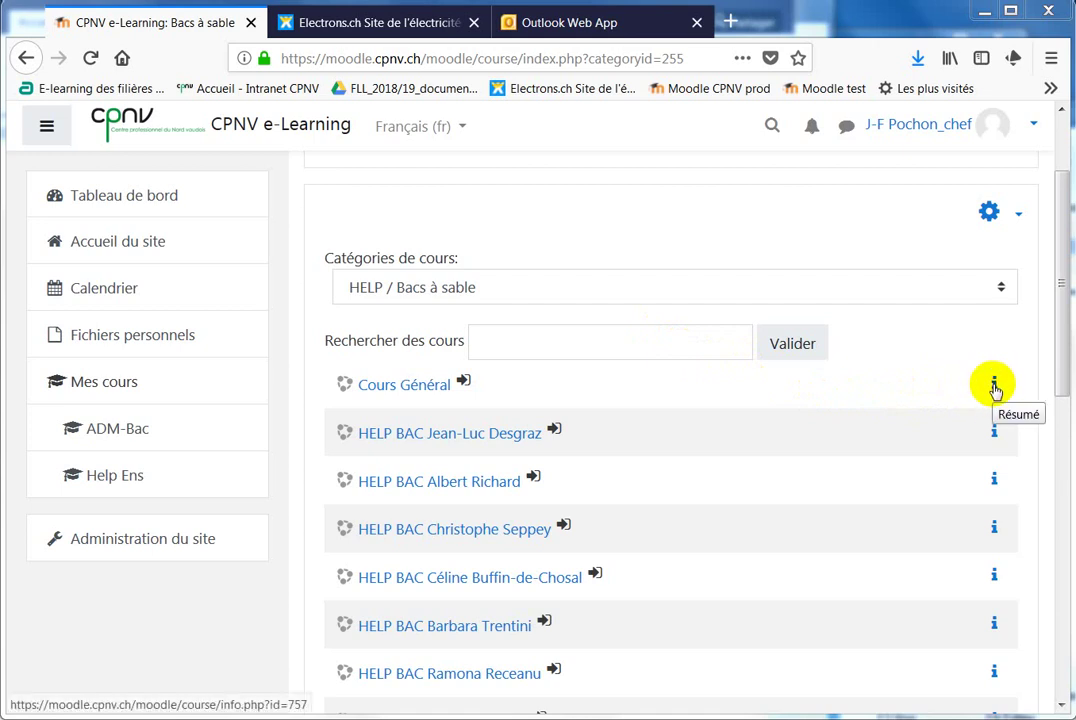
Open the Cours Général course from the Bacs à sable category and display its full course administration page
left_click(994, 386)
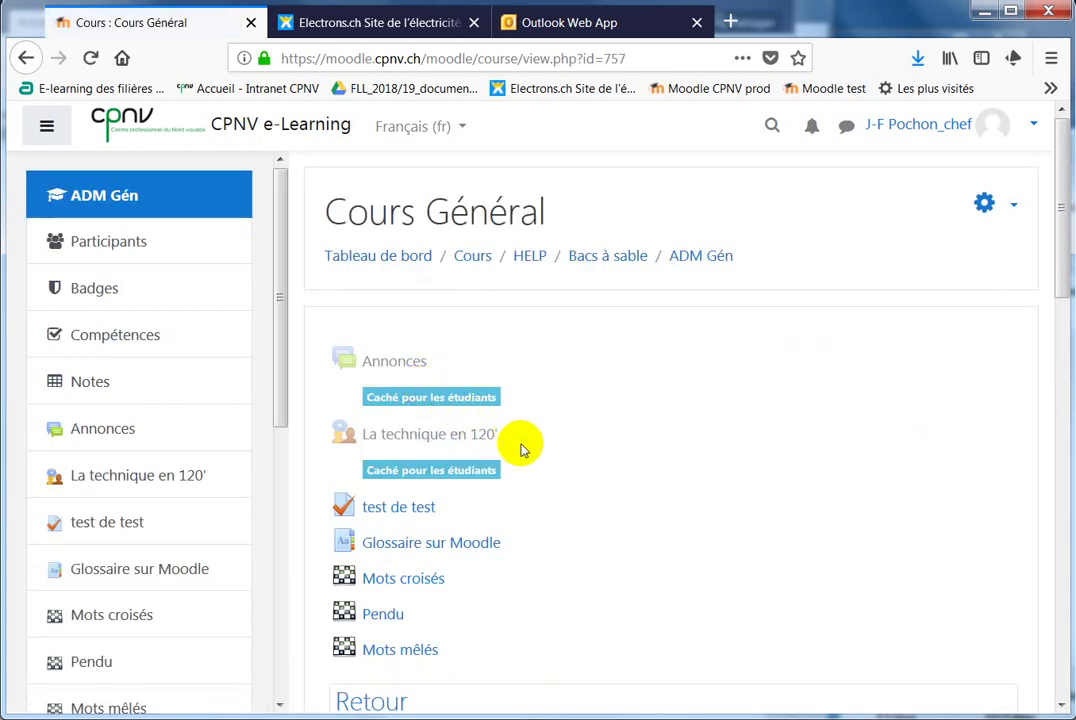
left_click(985, 208)
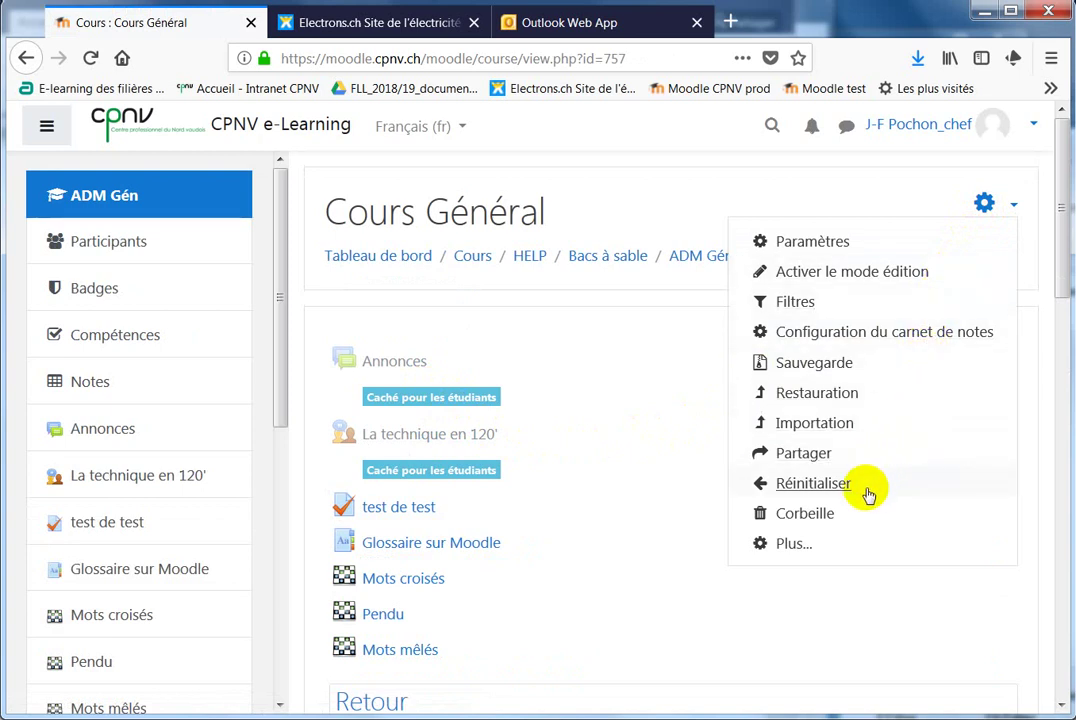
left_click(790, 548)
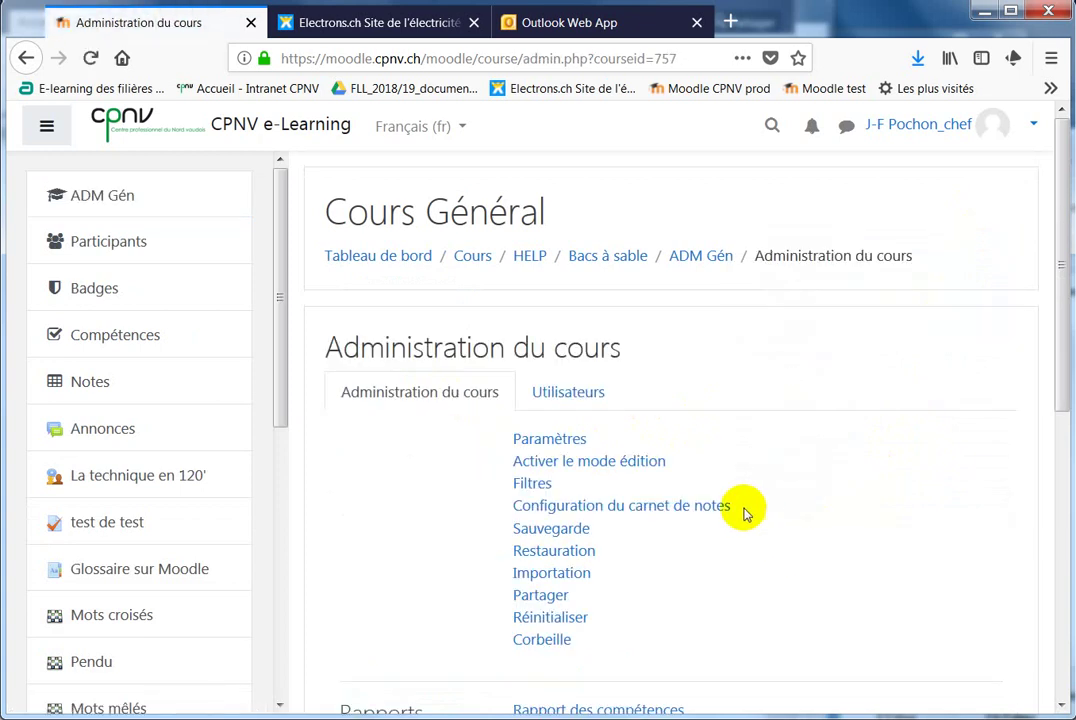
Review the user management options and the course administration options of Cours Général
left_click(584, 395)
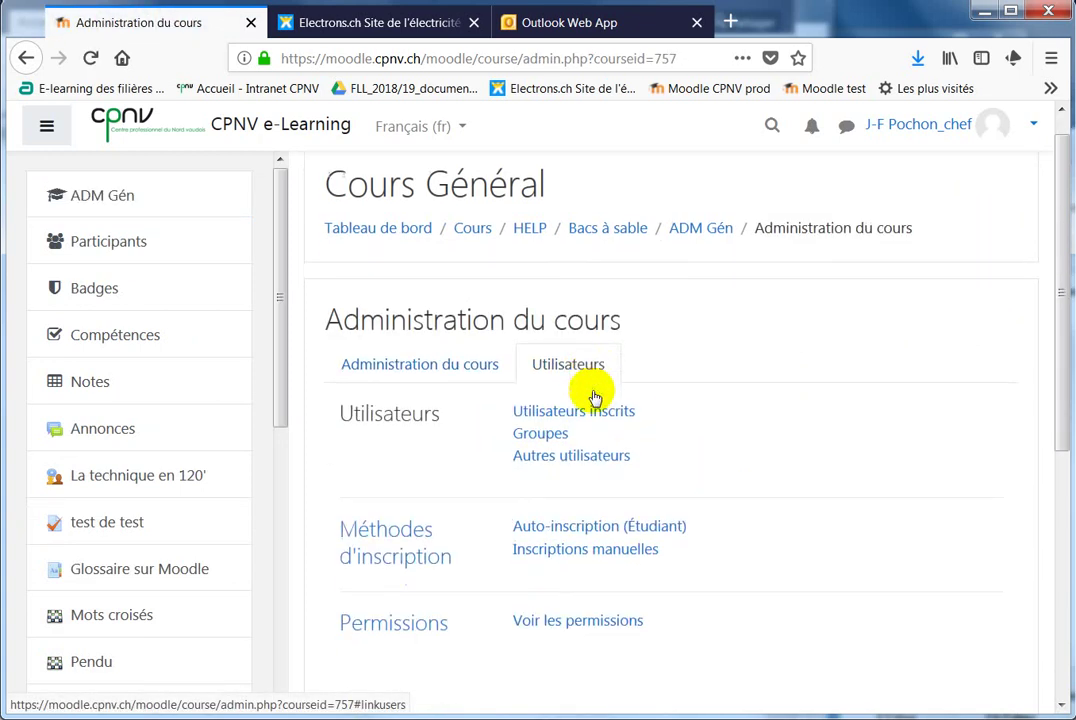
scroll(594, 398, "down", 3)
scroll(593, 396, "up", 3)
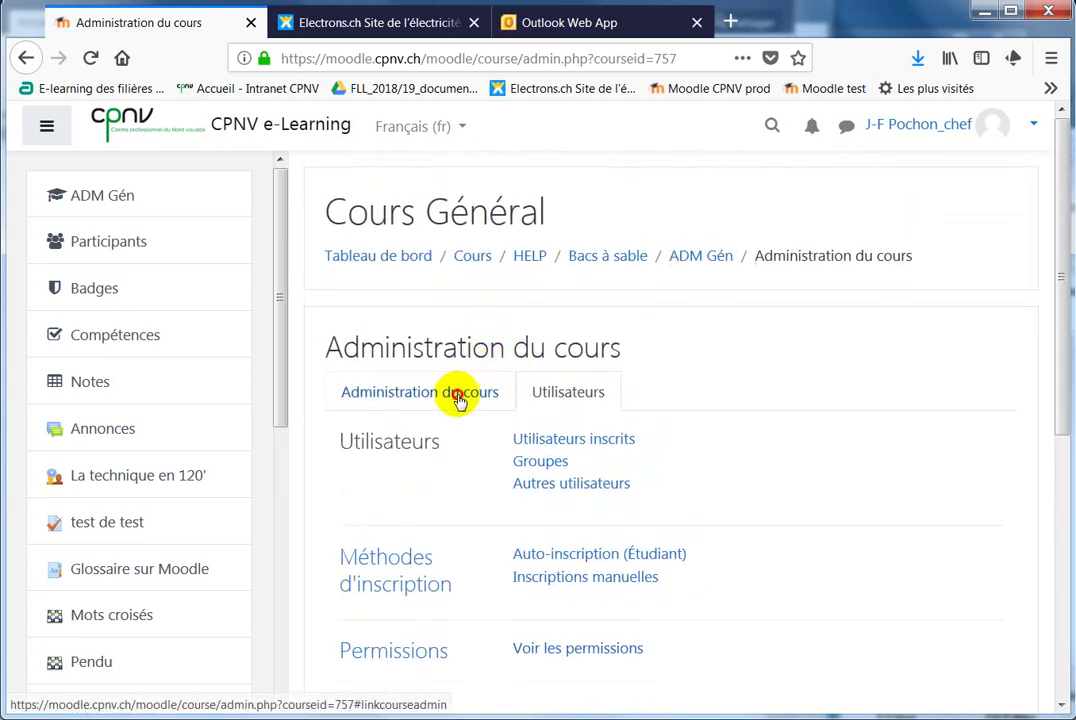
left_click(458, 397)
scroll(475, 389, "down", 3)
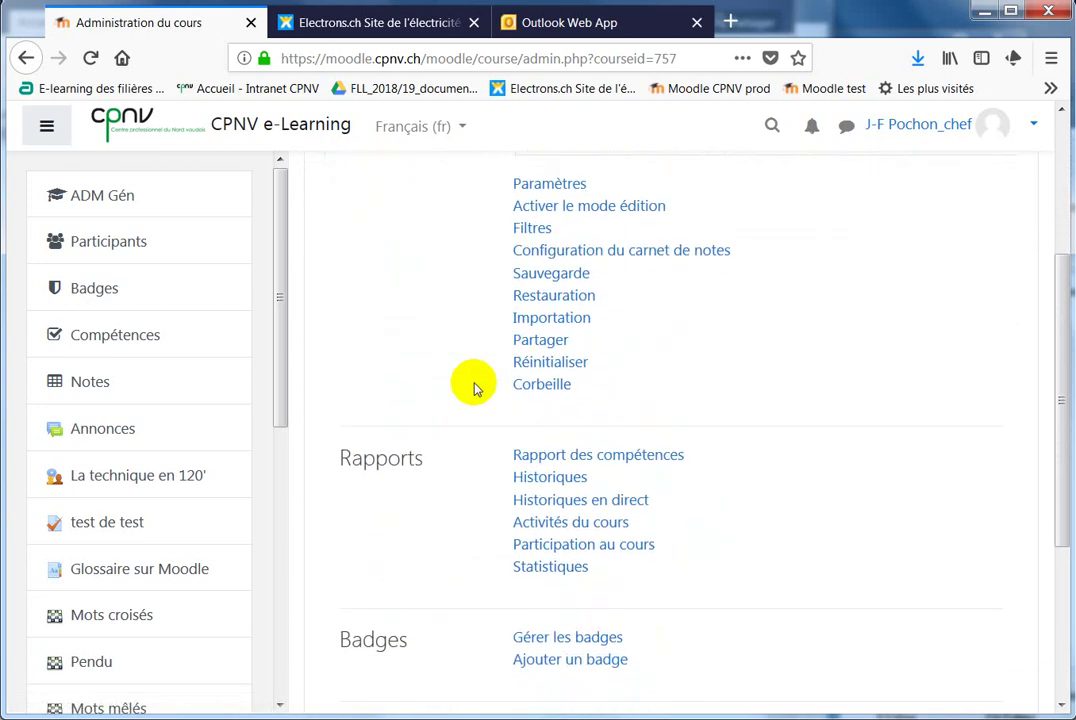
scroll(473, 386, "up", 3)
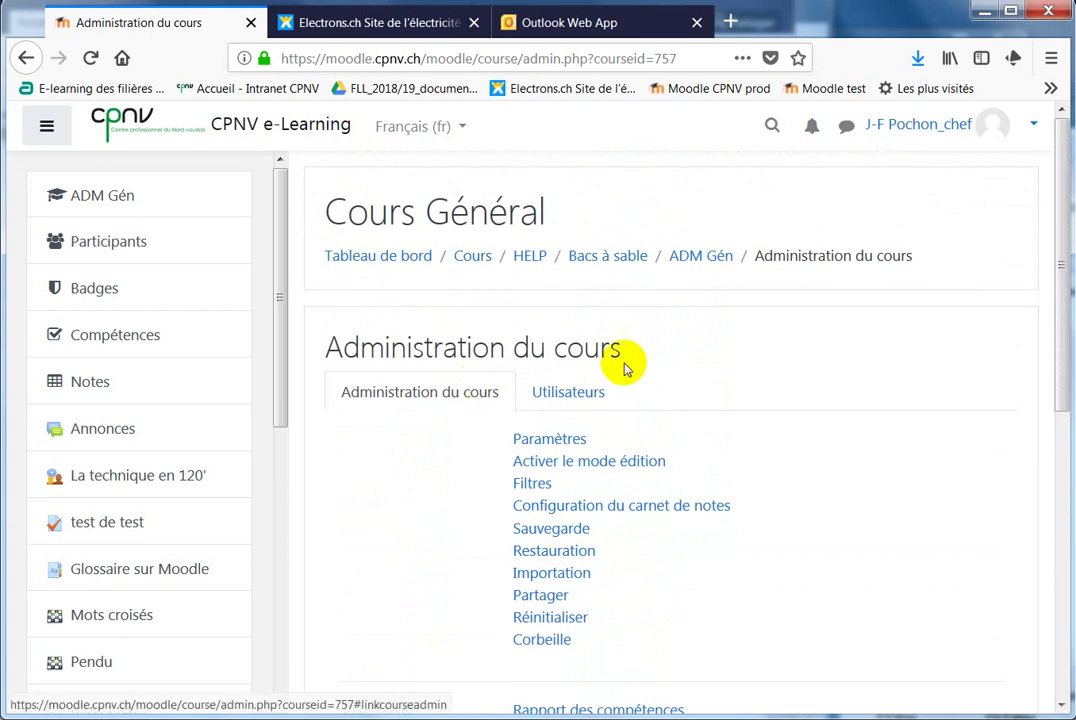
Return to the Cours Général main page and turn on edit mode
left_click(702, 258)
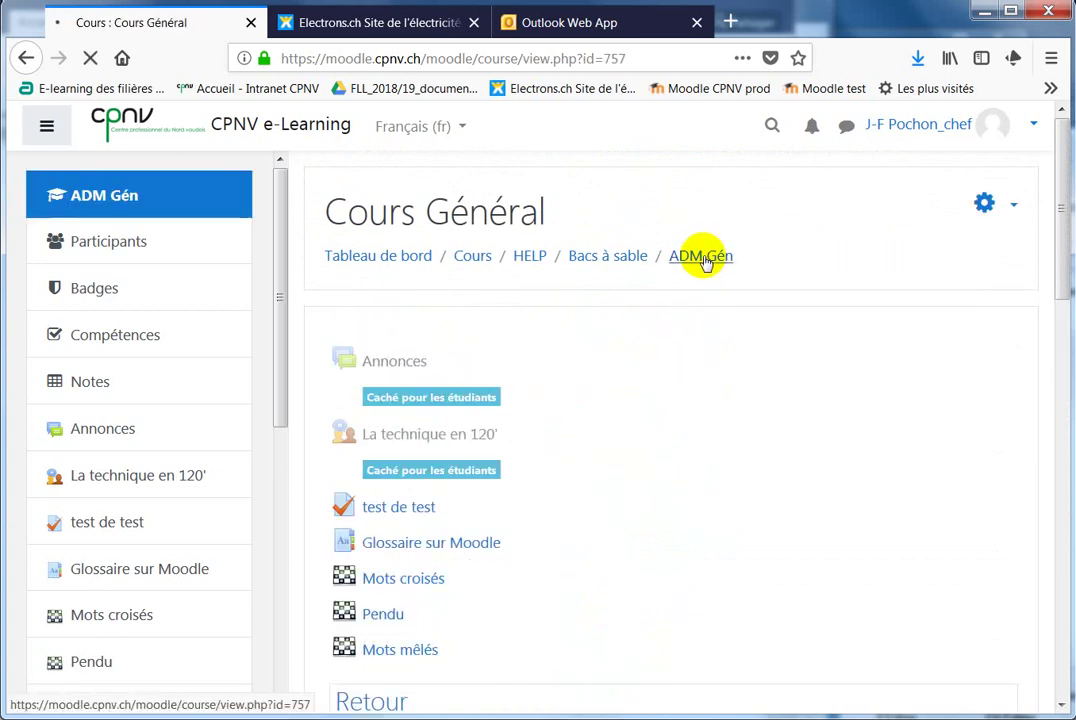
left_click(984, 203)
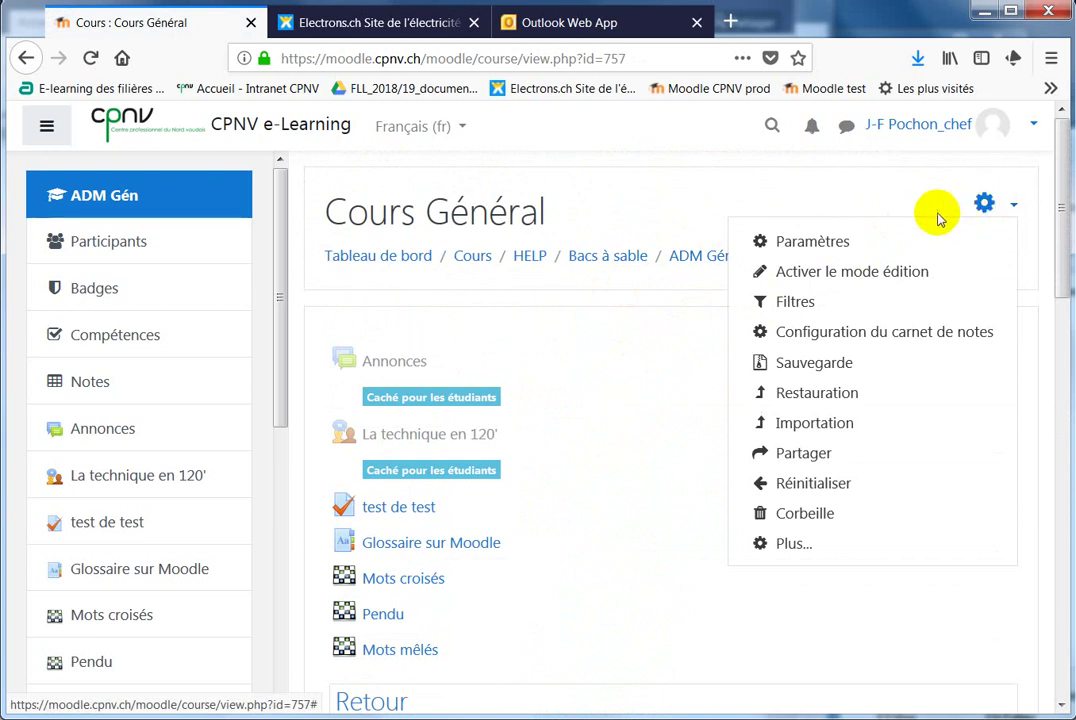
left_click(862, 276)
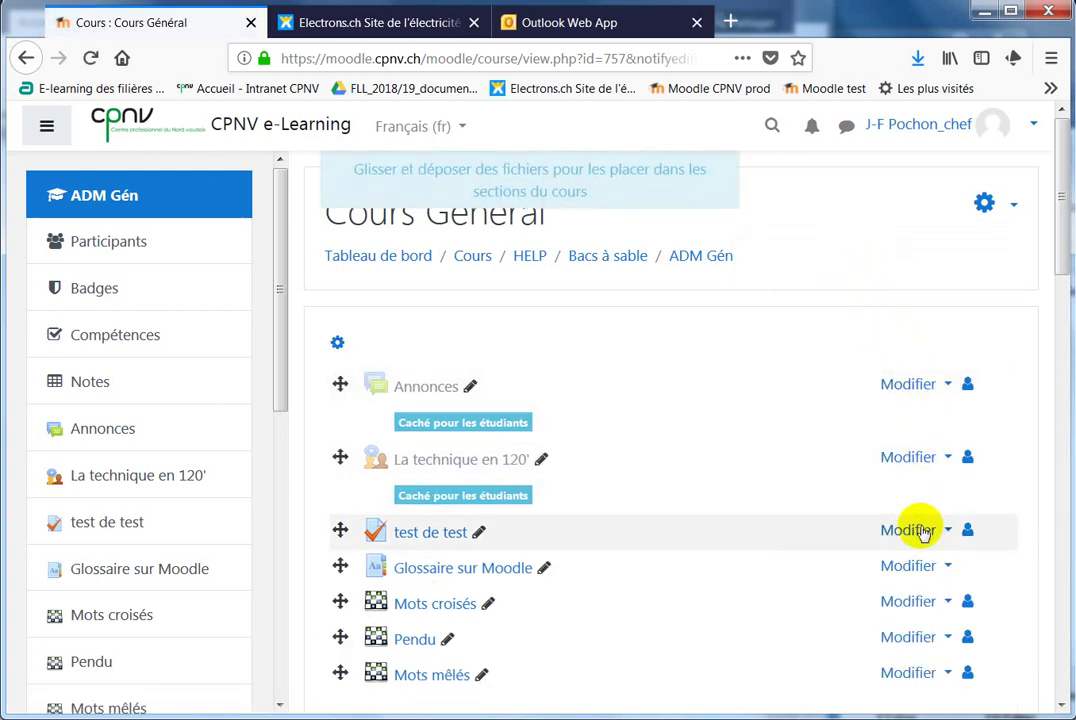
Examine the editing options offered for the Glossaire sur Moodle activity
left_click(945, 567)
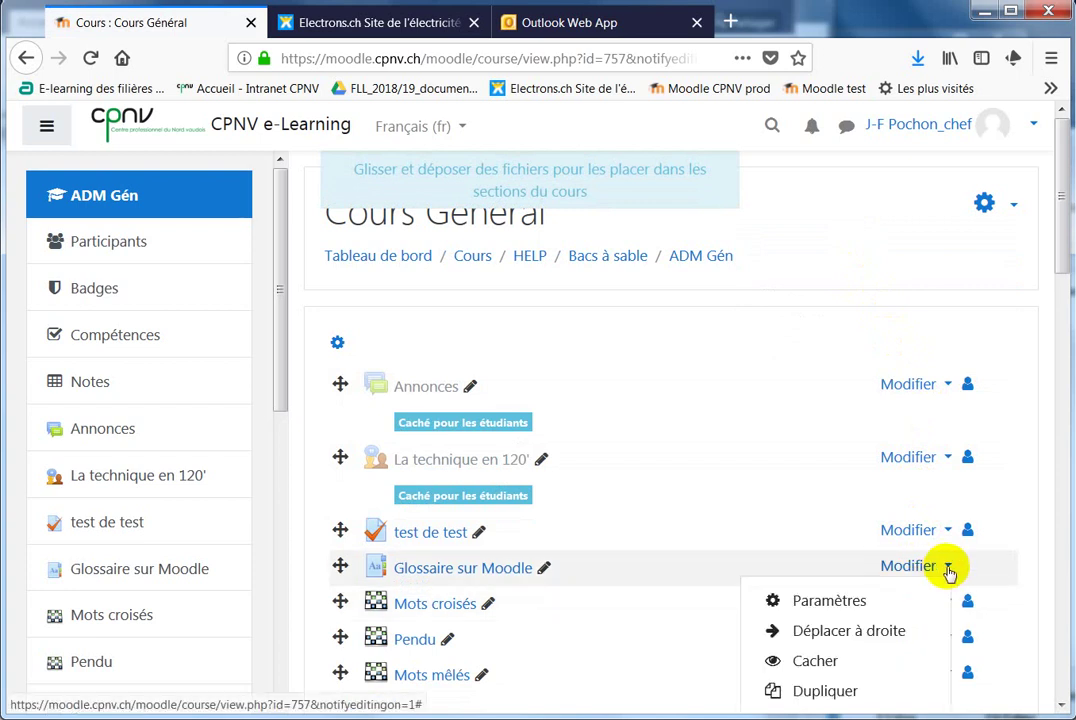
scroll(812, 665, "down", 3)
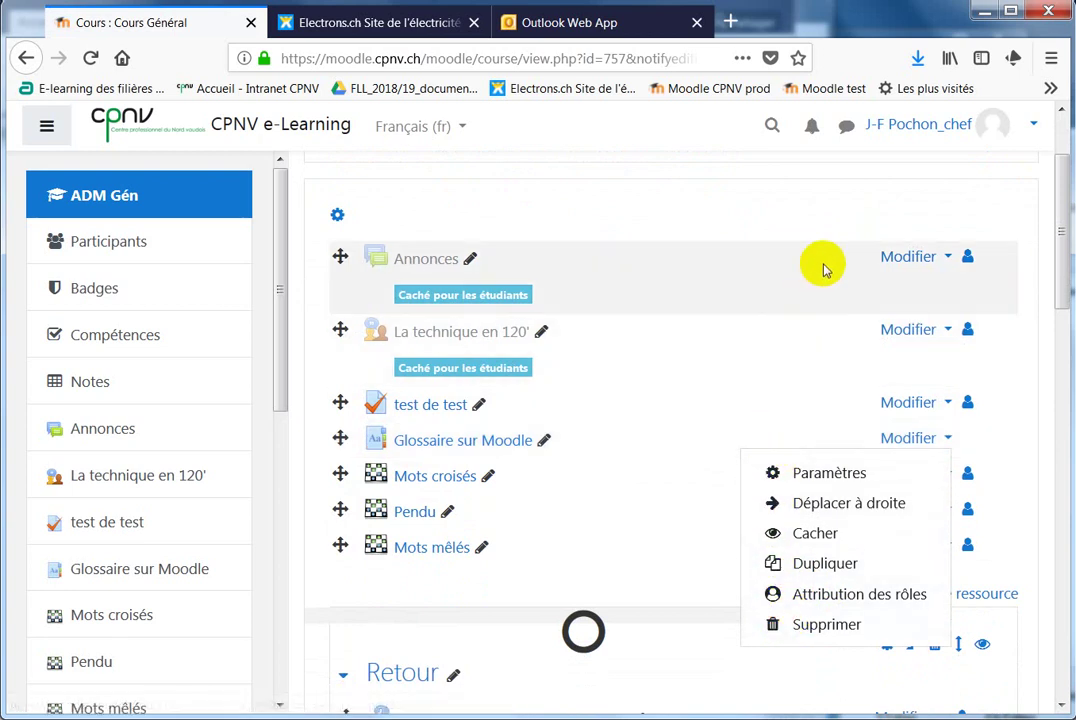
scroll(830, 265, "down", 5)
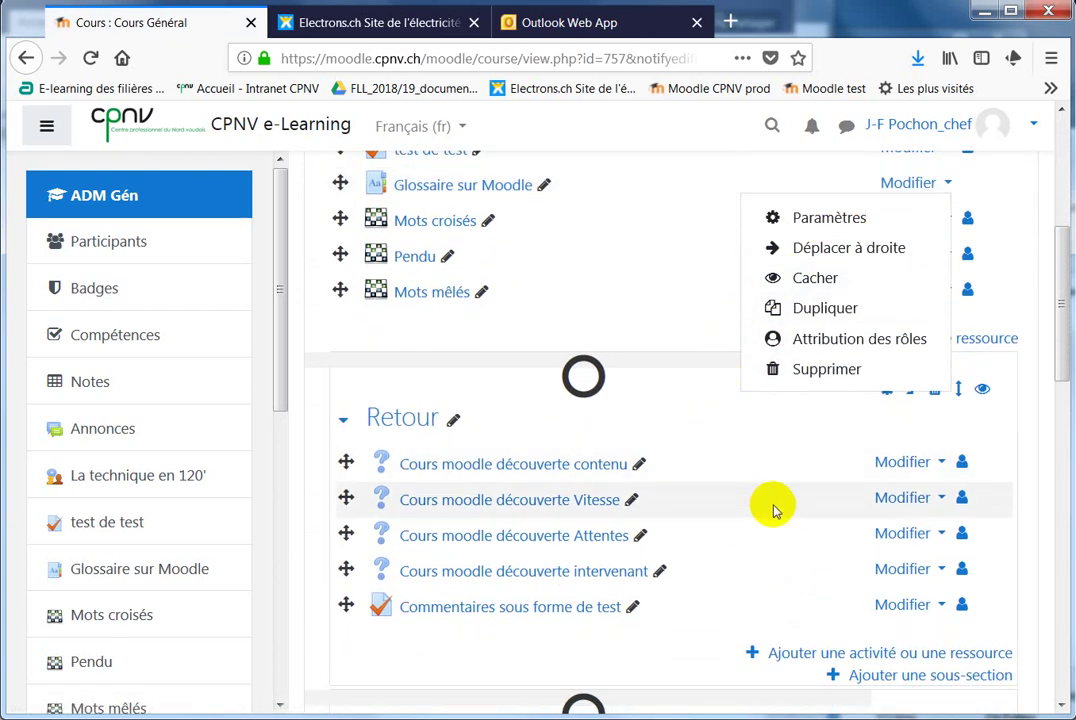
scroll(451, 355, "up", 5)
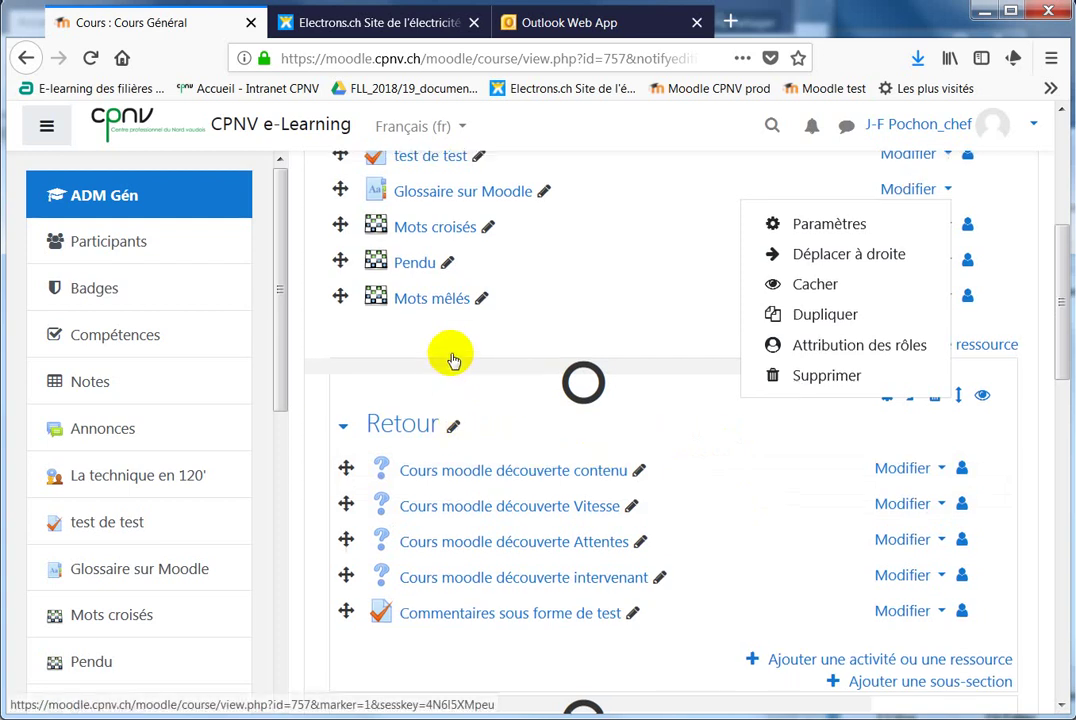
Collapse the Vidéo section of the course, below the Retour section
scroll(446, 509, "down", 7)
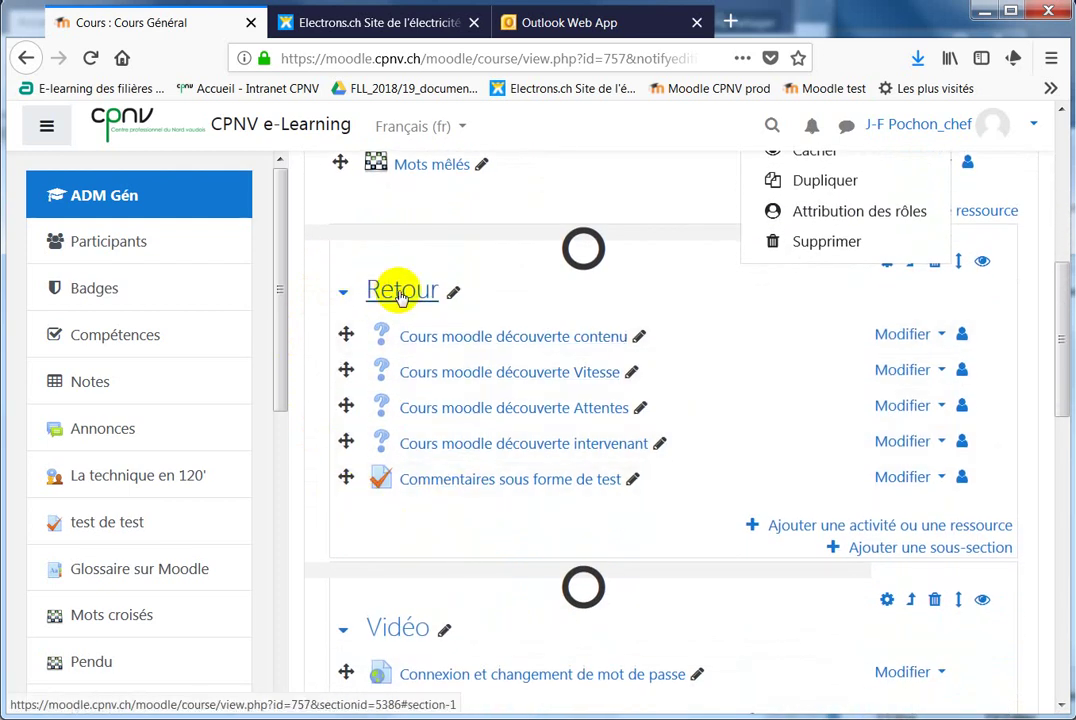
scroll(484, 410, "down", 1)
scroll(484, 410, "down", 4)
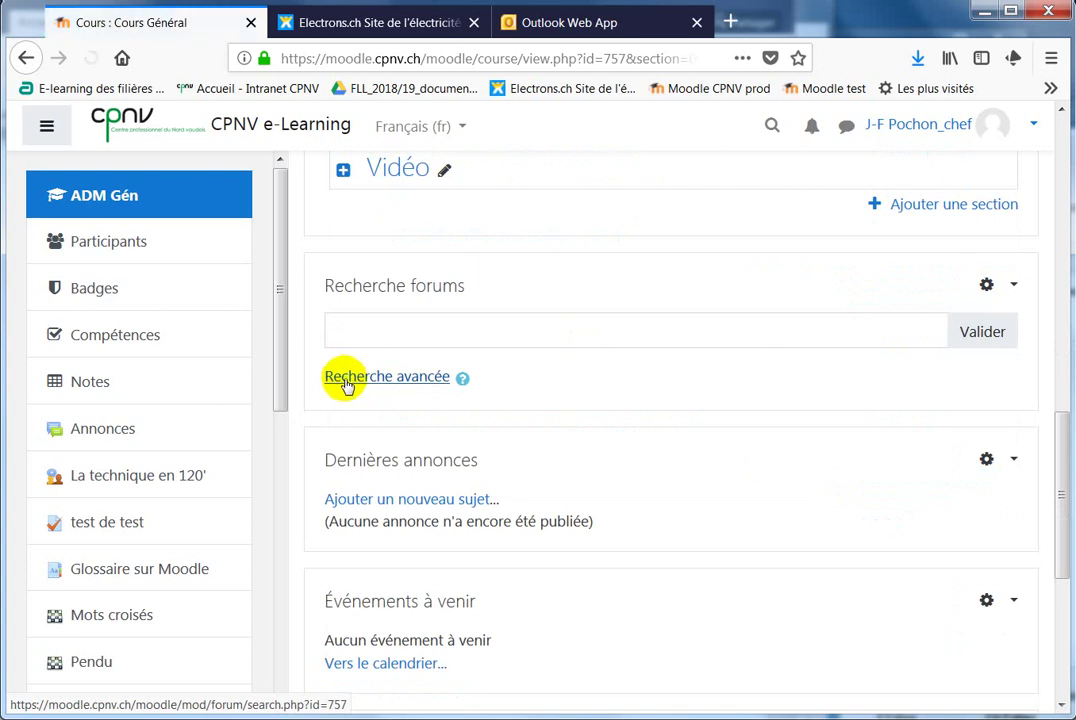
scroll(344, 382, "down", 3)
scroll(456, 564, "down", 3)
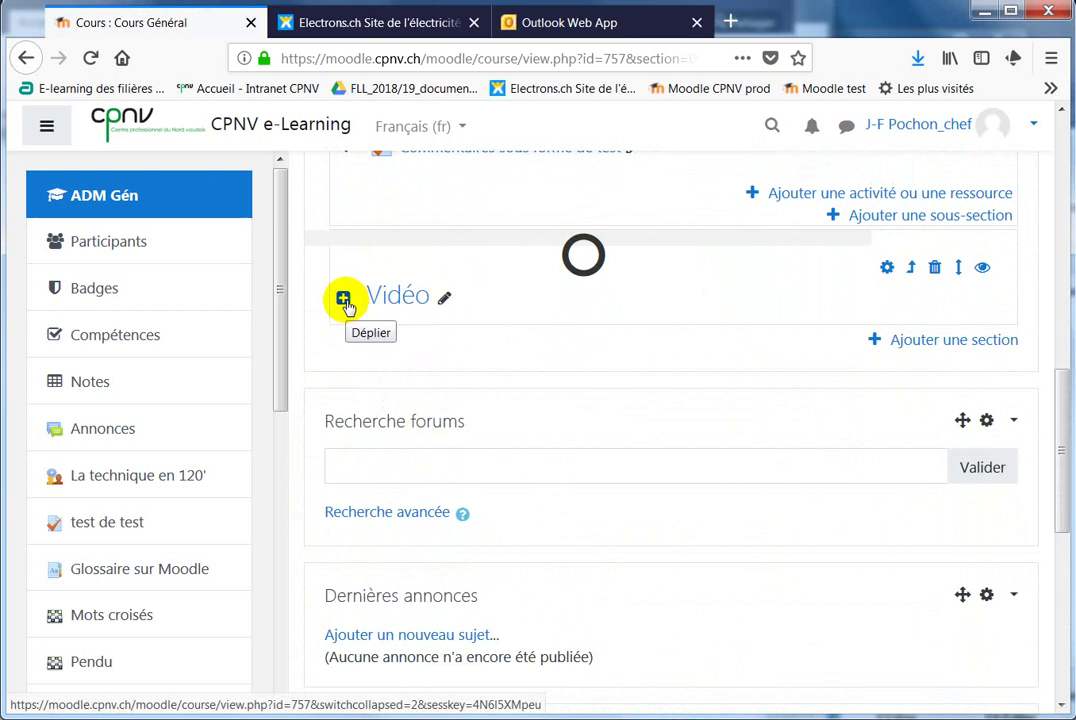
Hide the Vidéo section from students
scroll(360, 320, "up", 1)
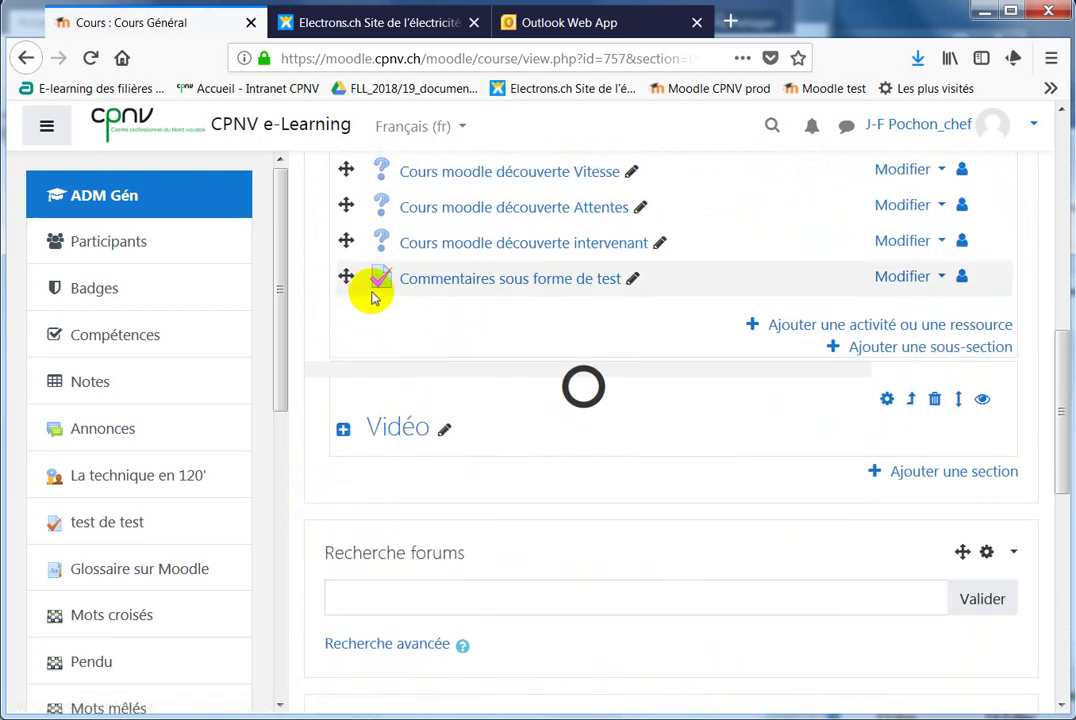
scroll(372, 296, "up", 2)
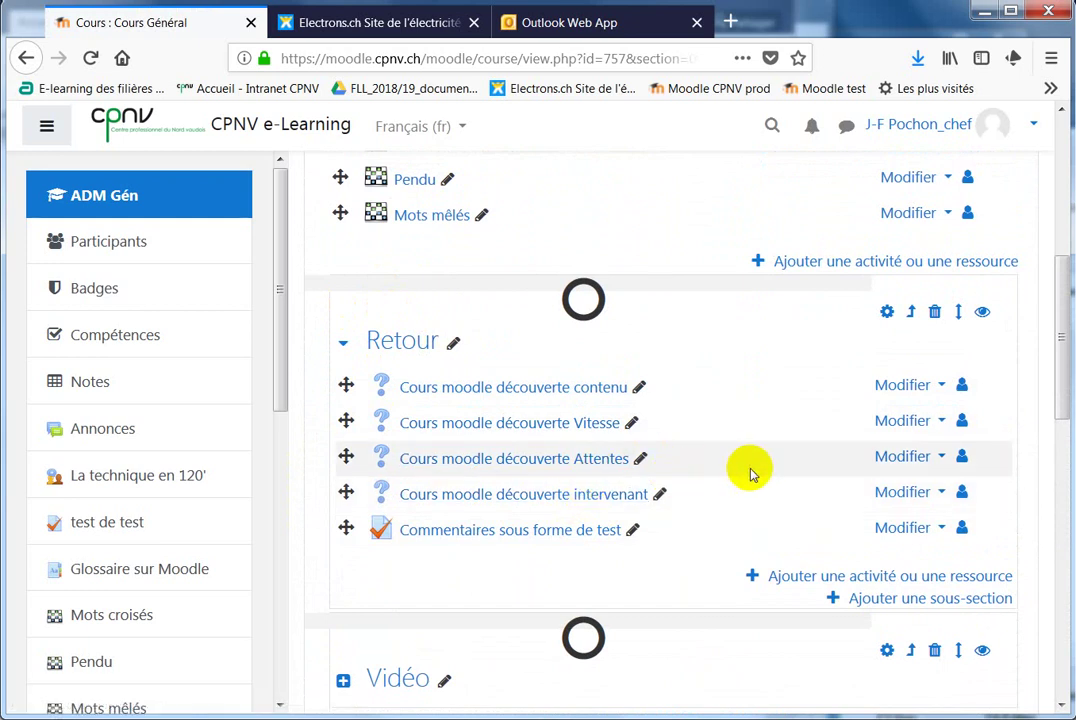
scroll(720, 461, "down", 1)
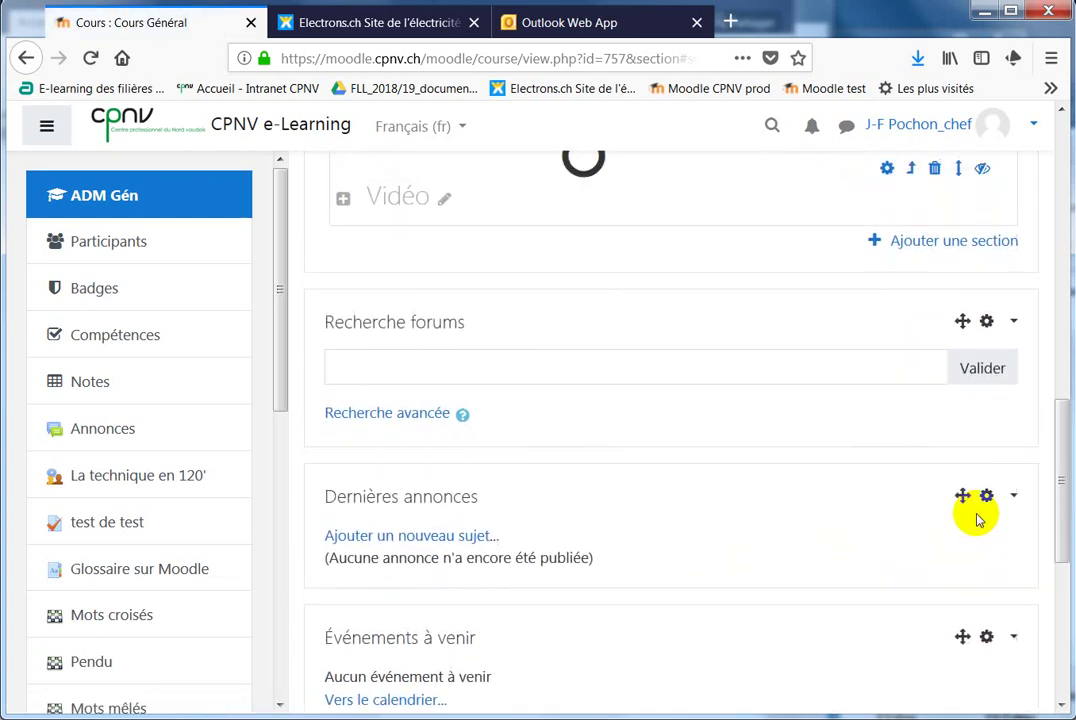
scroll(962, 516, "up", 4)
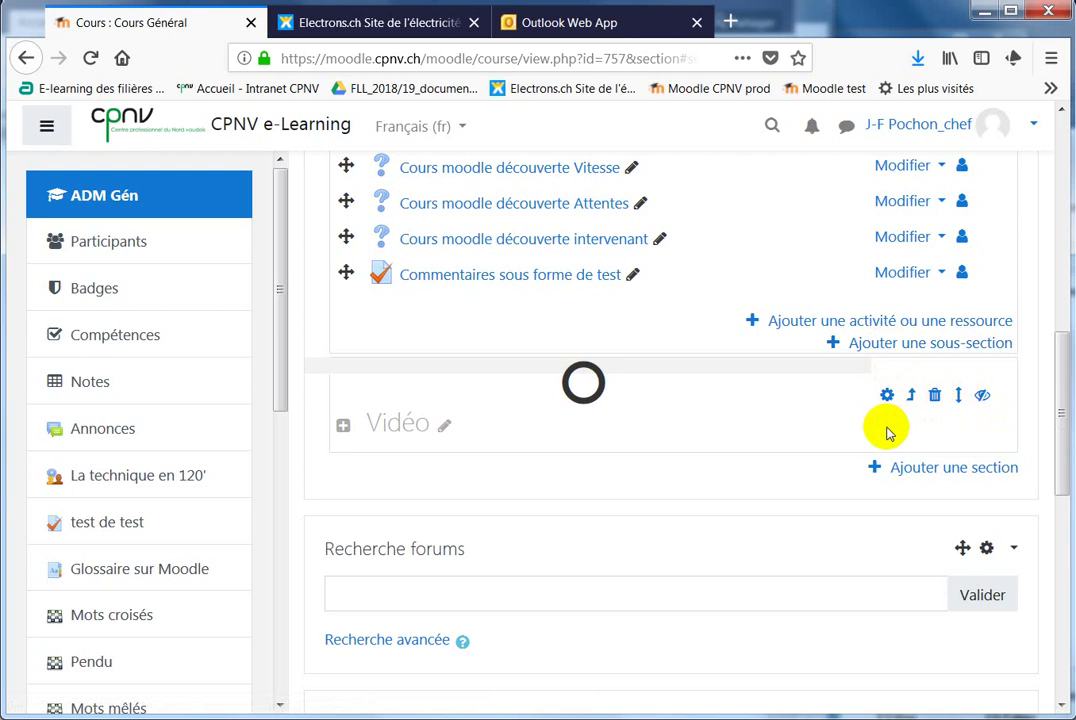
Create a new Étiquette resource in the Retour section and enter "Etiquette pour le cours" as its content
scroll(884, 432, "up", 2)
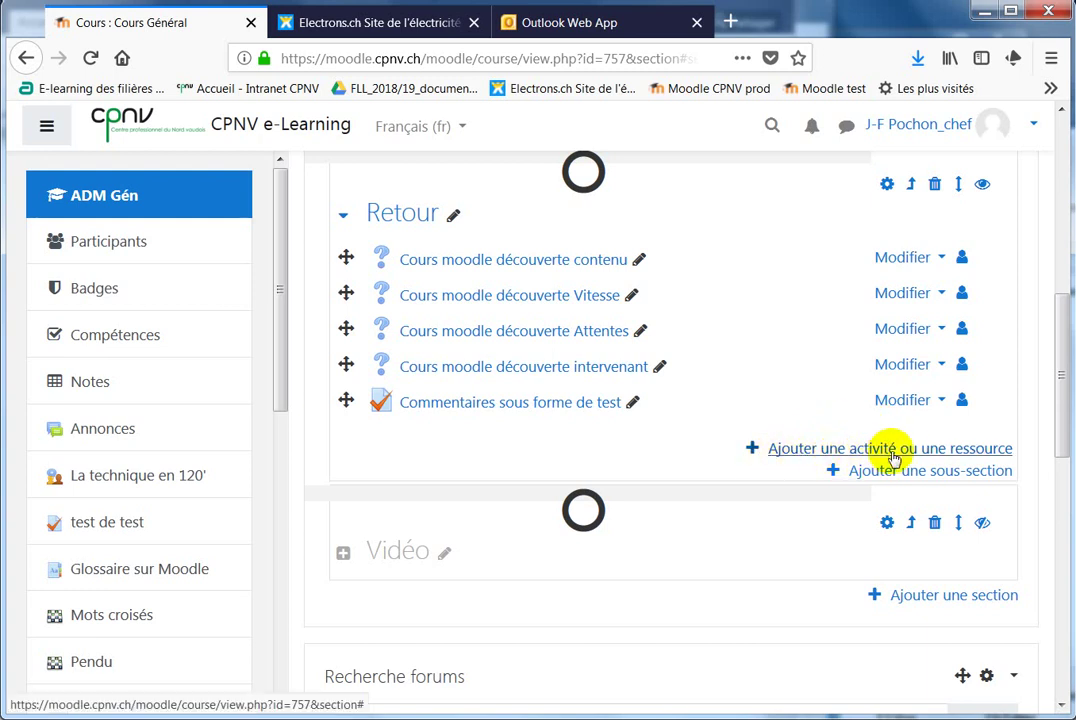
left_click(984, 452)
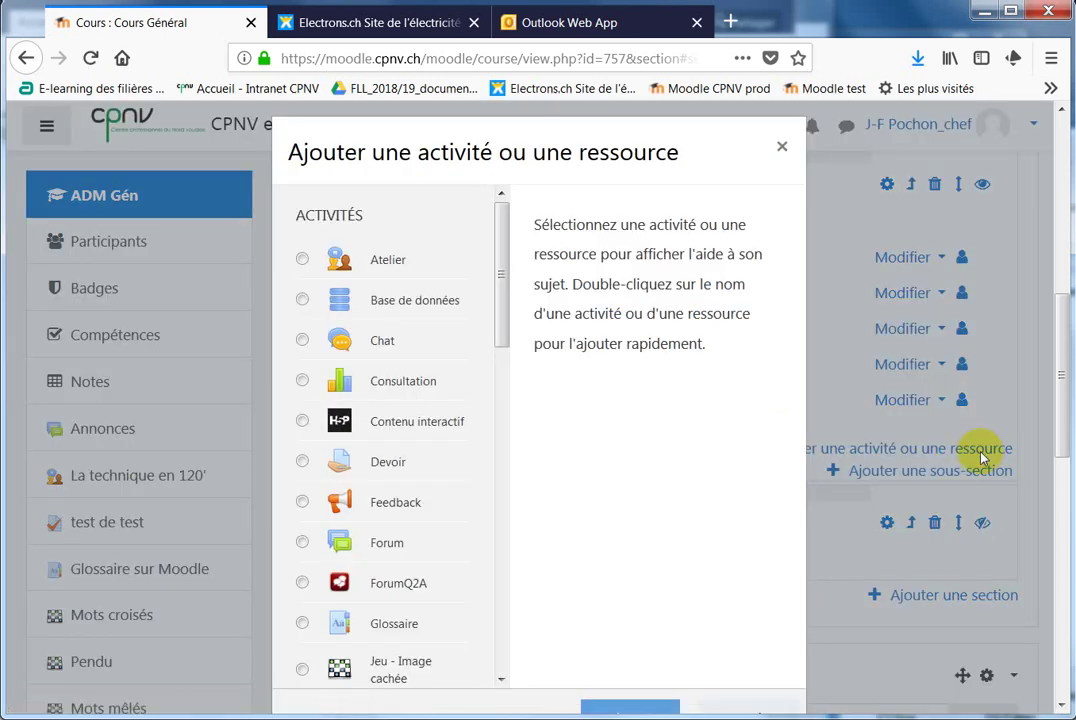
left_click_drag(503, 287, 449, 636)
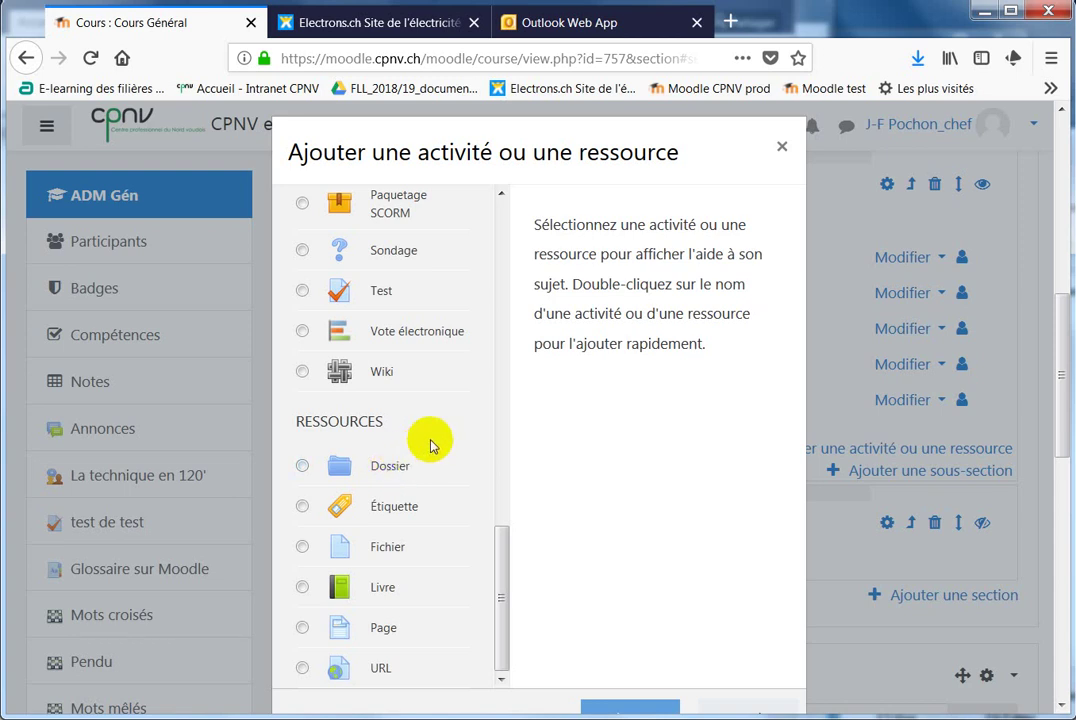
scroll(430, 440, "up", 10)
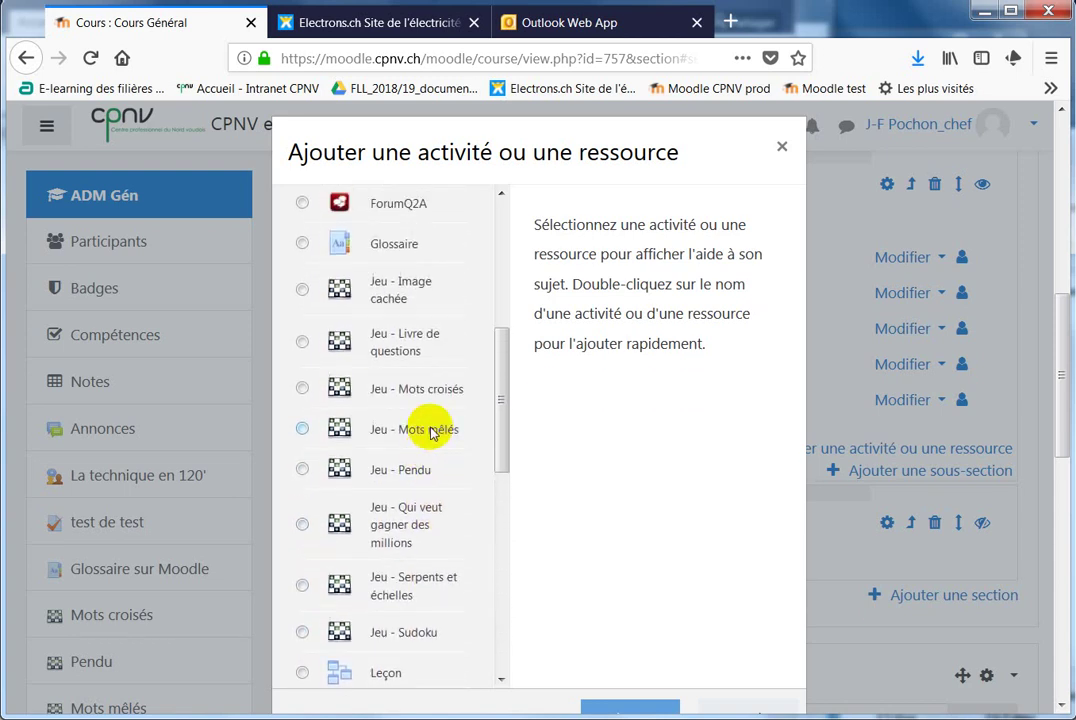
scroll(430, 430, "up", 5)
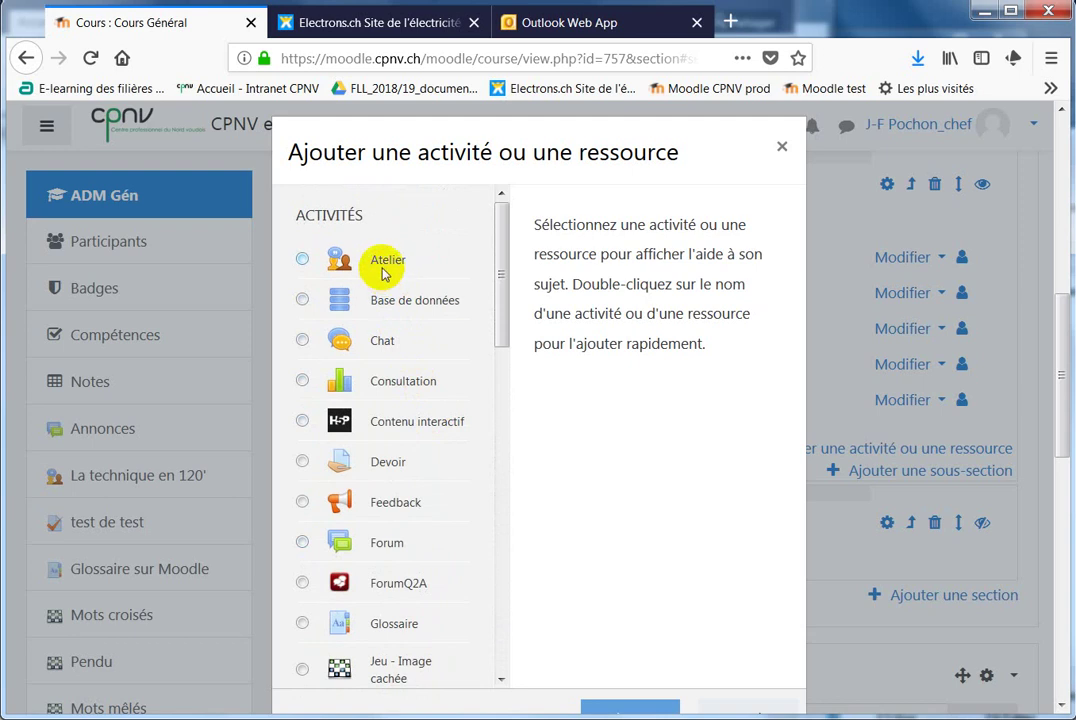
scroll(362, 432, "down", 8)
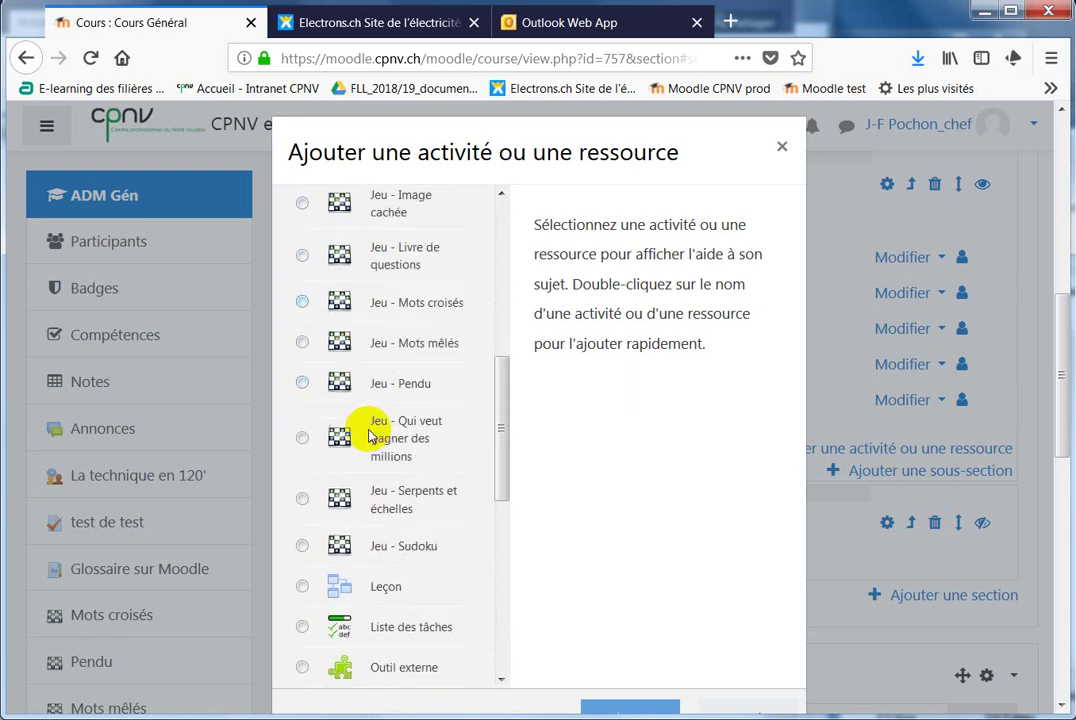
scroll(368, 436, "down", 10)
scroll(372, 434, "up", 3)
scroll(384, 497, "down", 3)
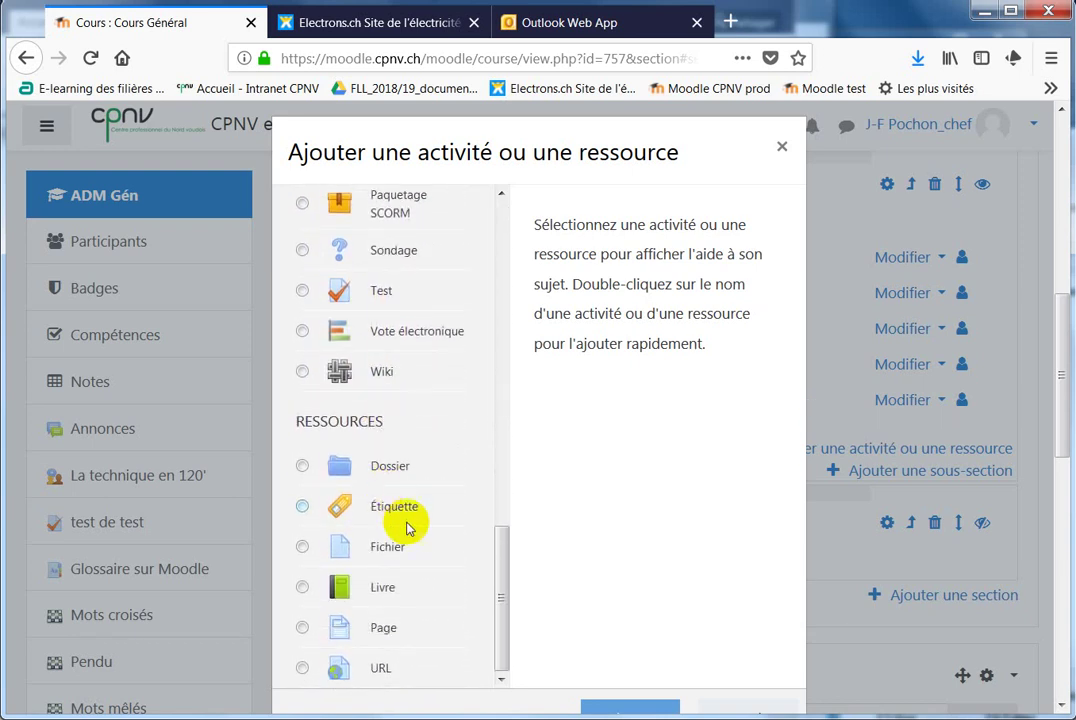
left_click(334, 508)
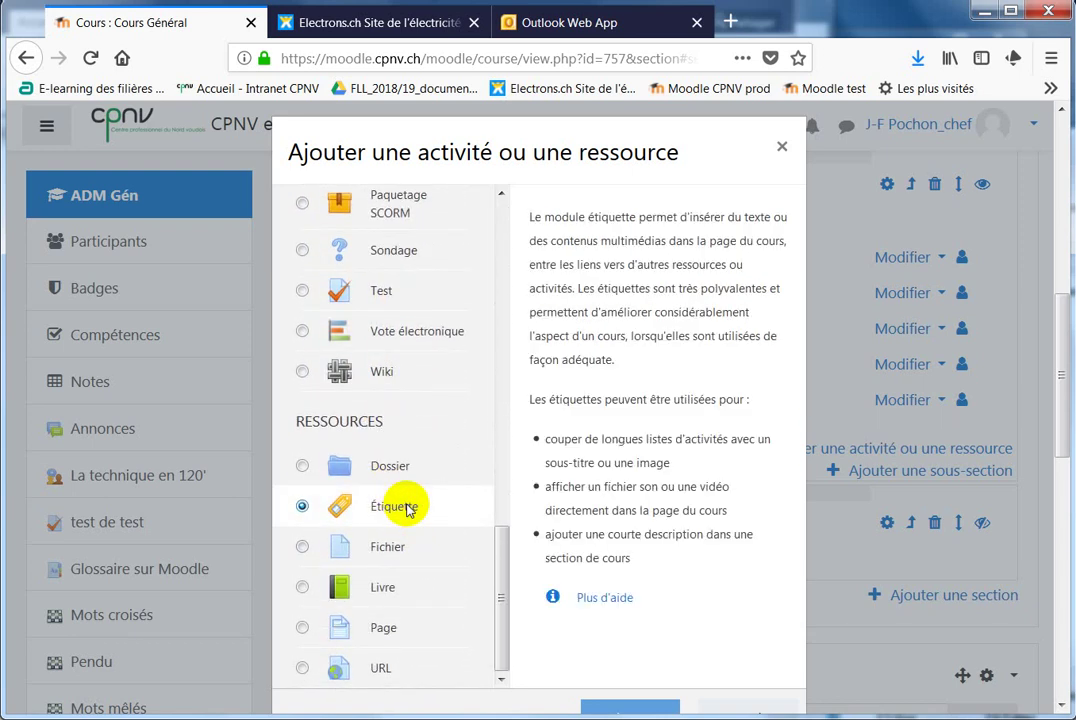
left_click(594, 712)
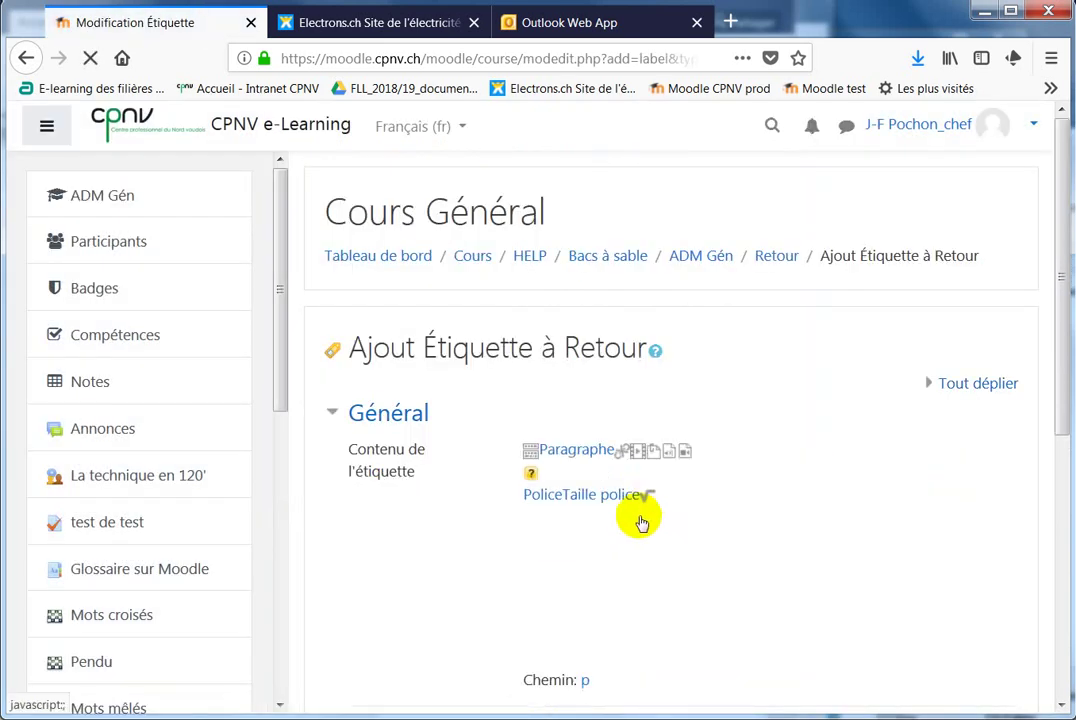
left_click(688, 597)
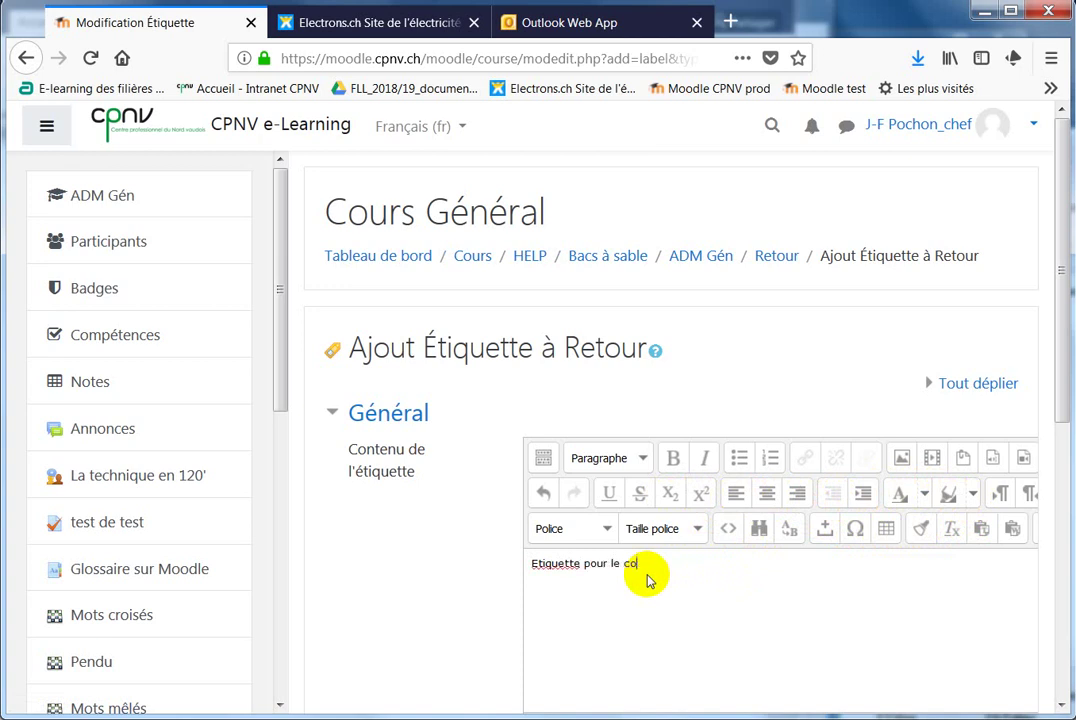
Examine the Disponibilité choices in the label's Réglages courants, and collapse that group again
scroll(665, 590, "down", 4)
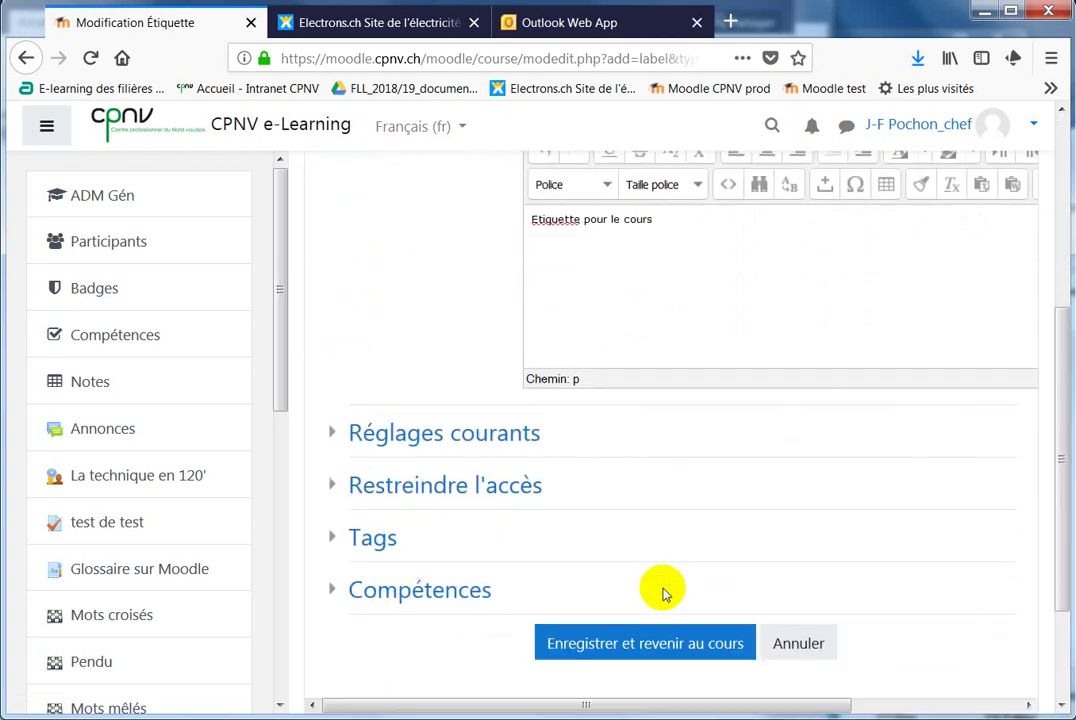
left_click(489, 398)
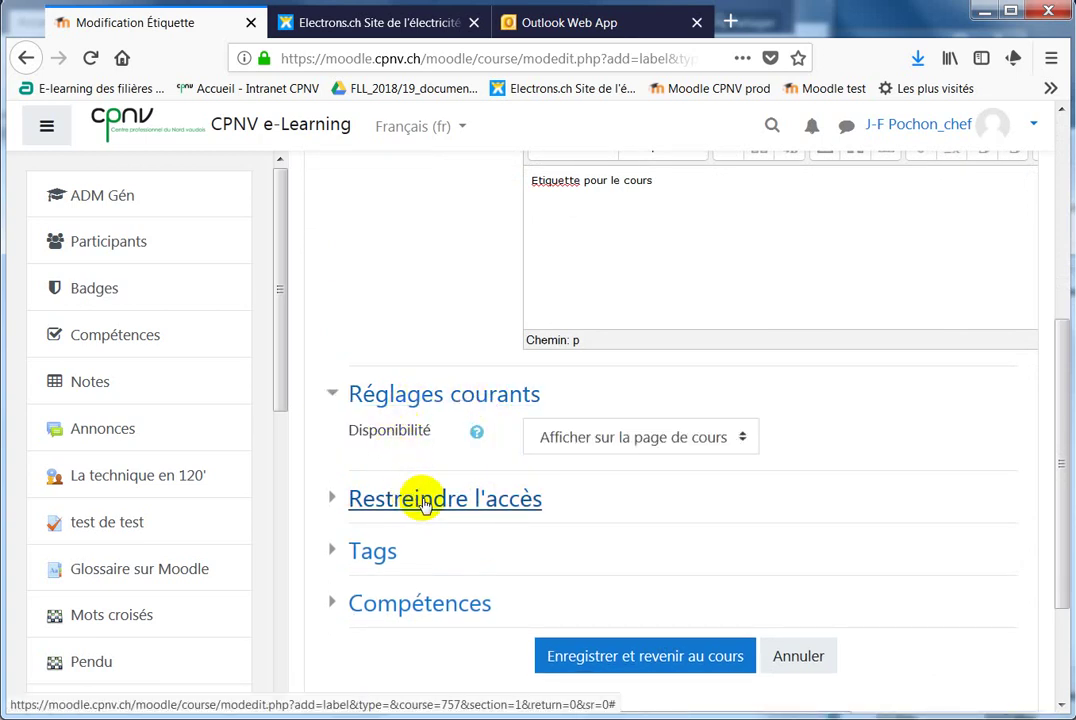
left_click(603, 439)
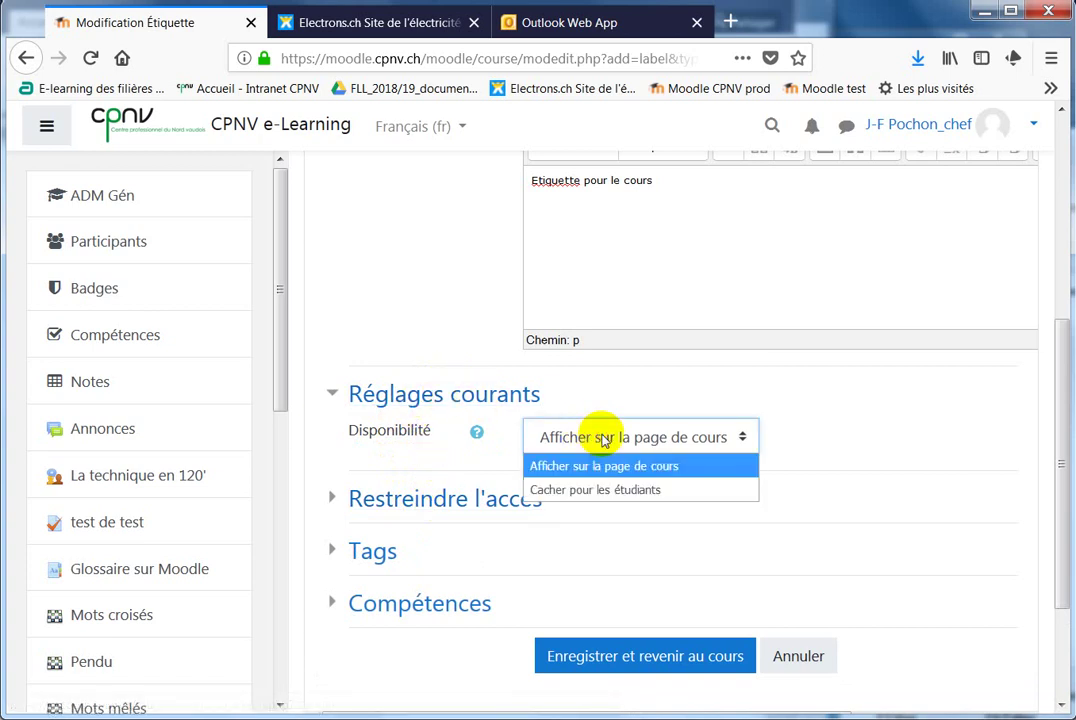
left_click(476, 396)
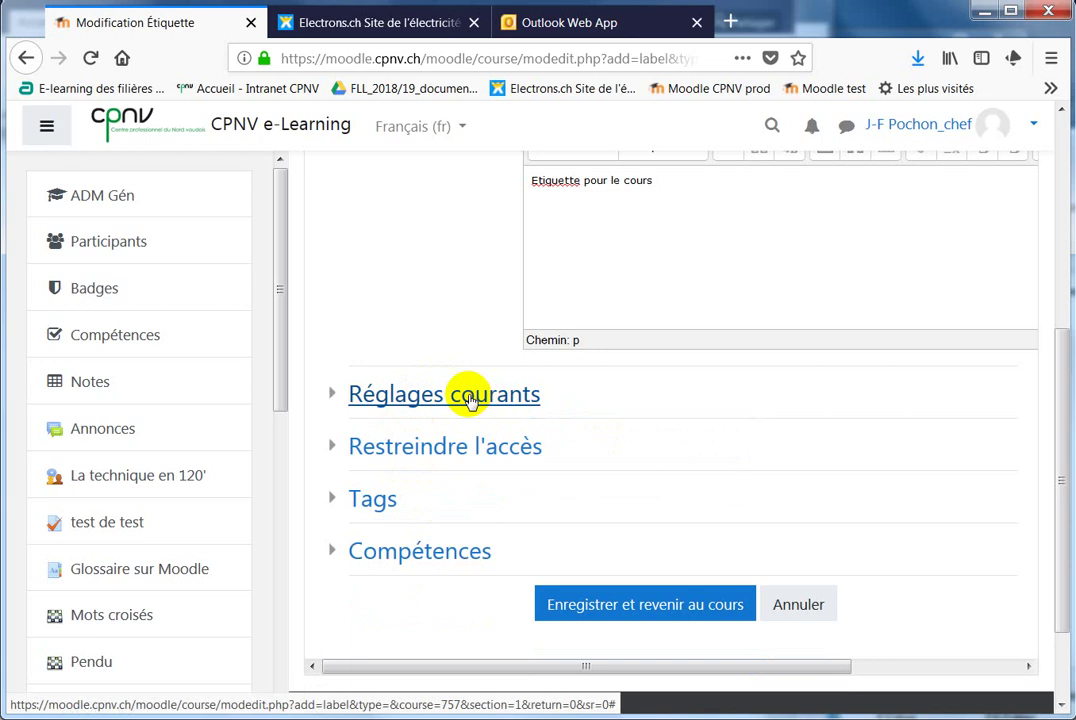
Expand the label's Restreindre l'accès settings without adding a restriction, and save the label, returning to the course
left_click(407, 459)
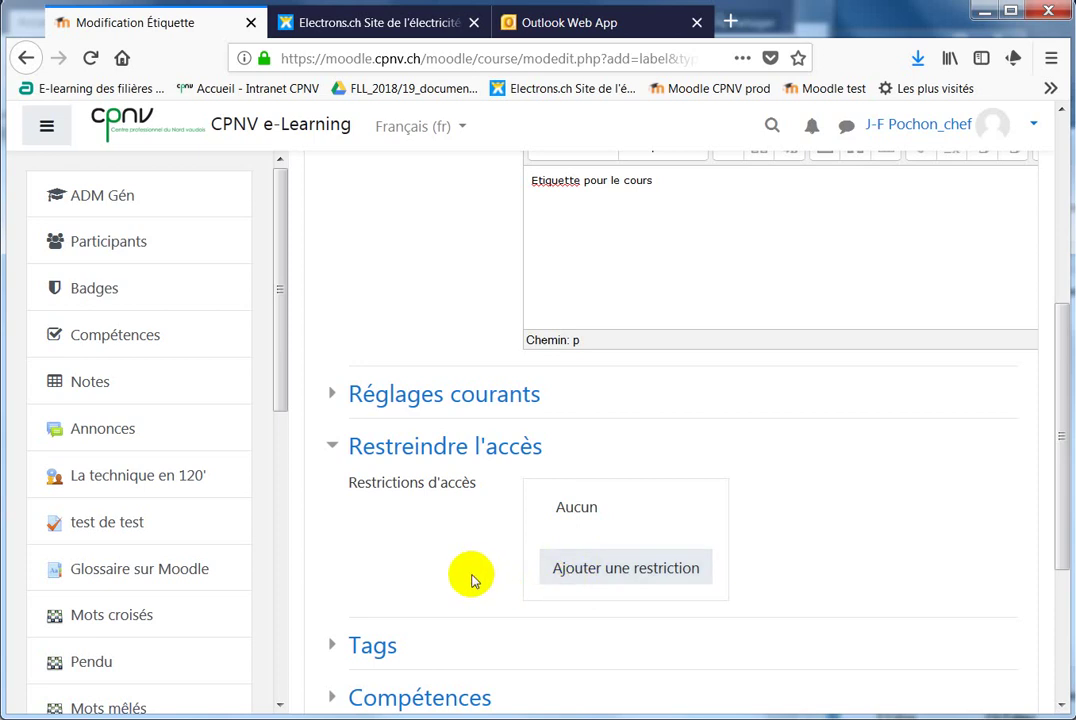
scroll(473, 581, "down", 2)
scroll(473, 581, "down", 2)
left_click(622, 505)
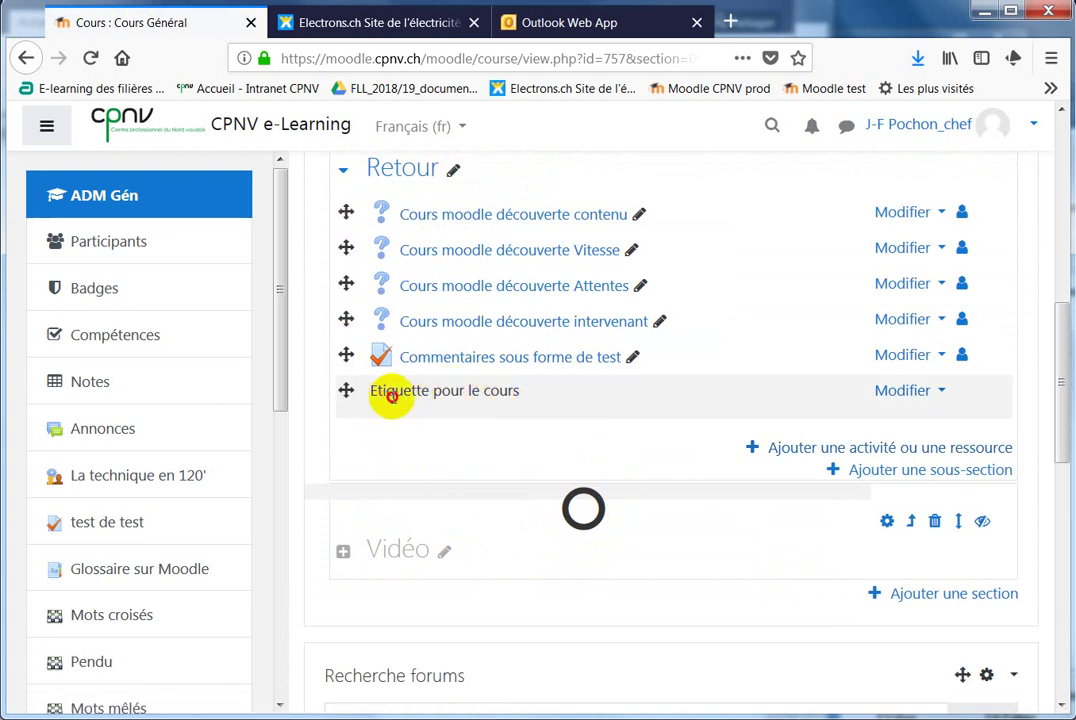
left_click_drag(385, 396, 505, 408)
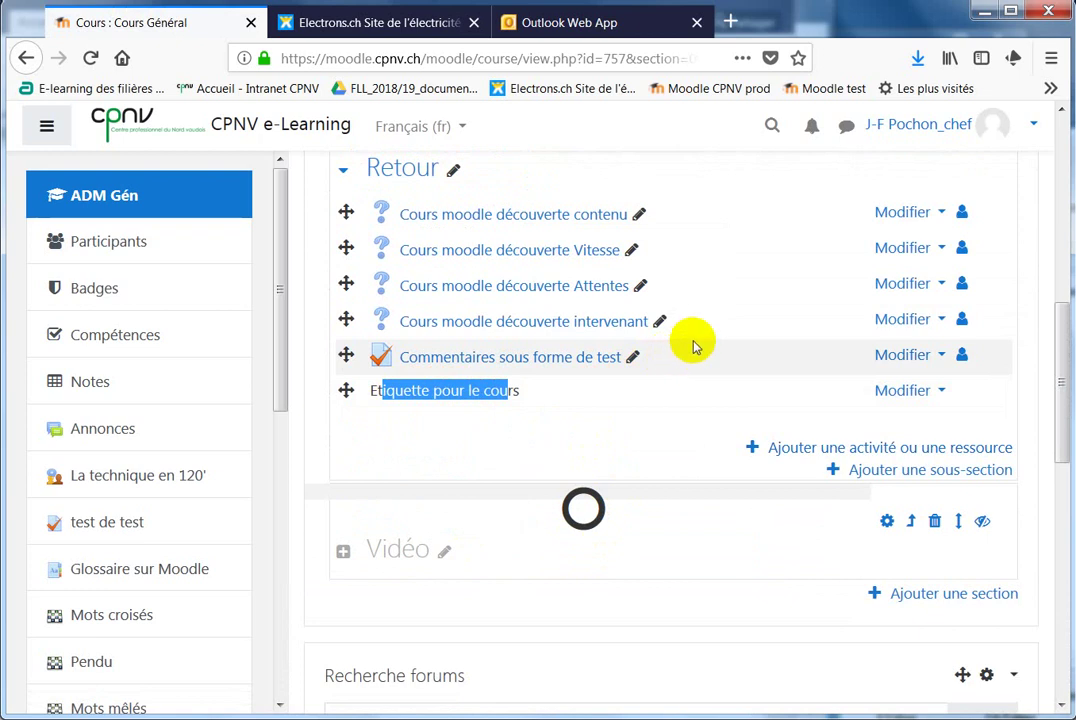
Turn off edit mode for the Cours Général course
scroll(692, 346, "up", 4)
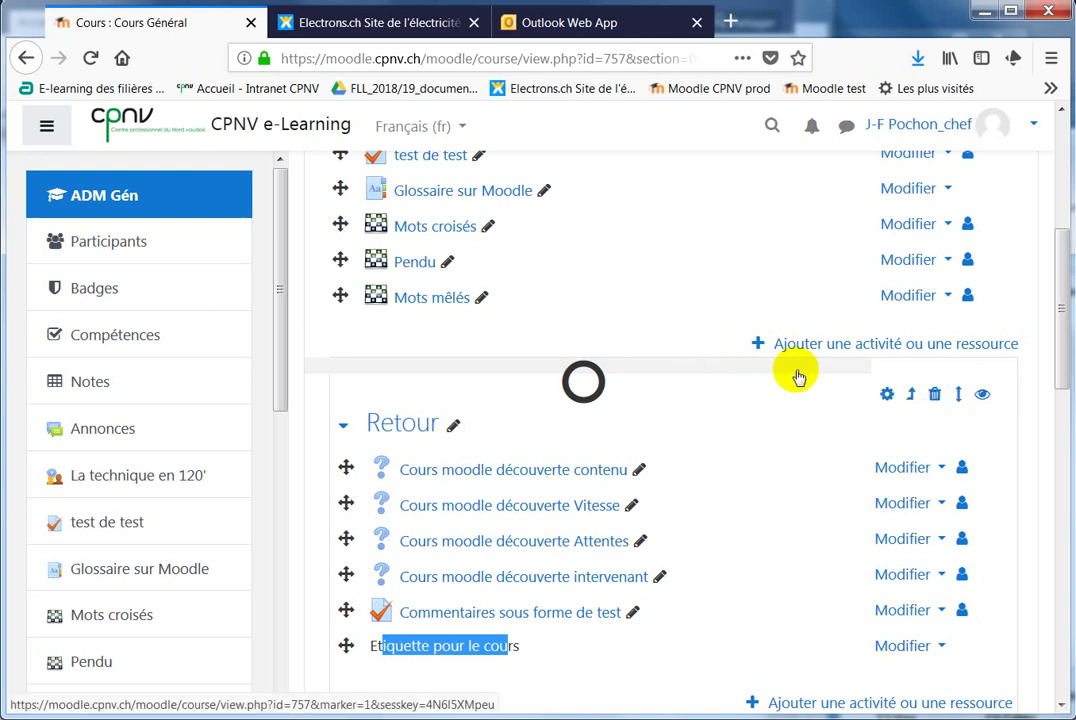
scroll(795, 375, "up", 6)
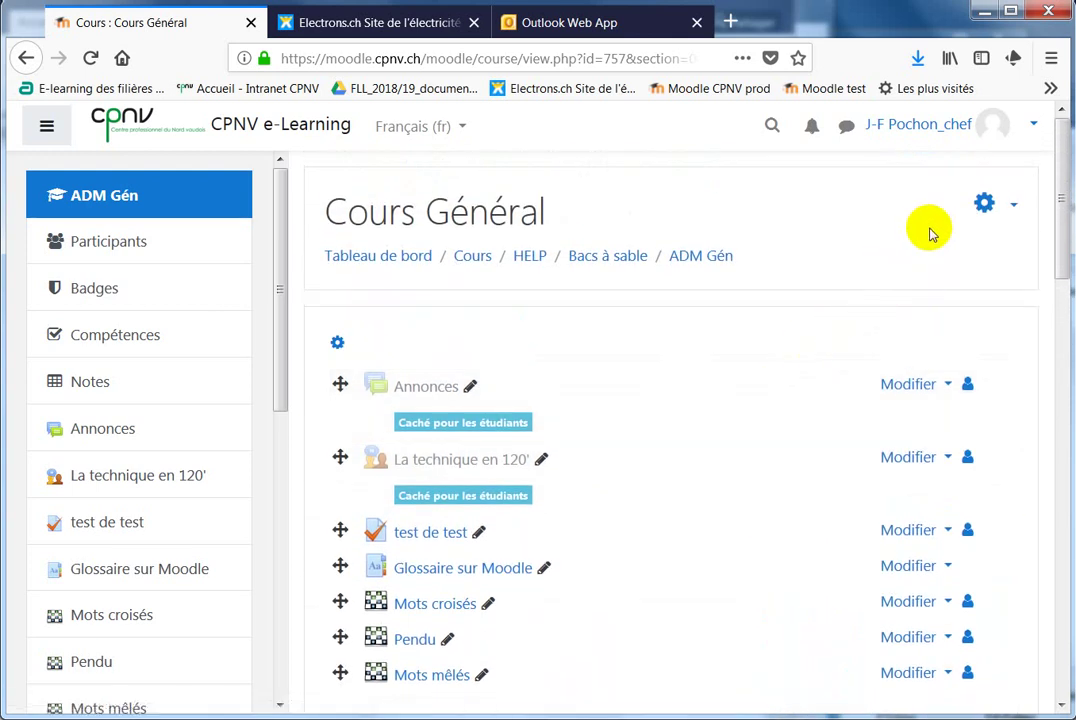
left_click(984, 203)
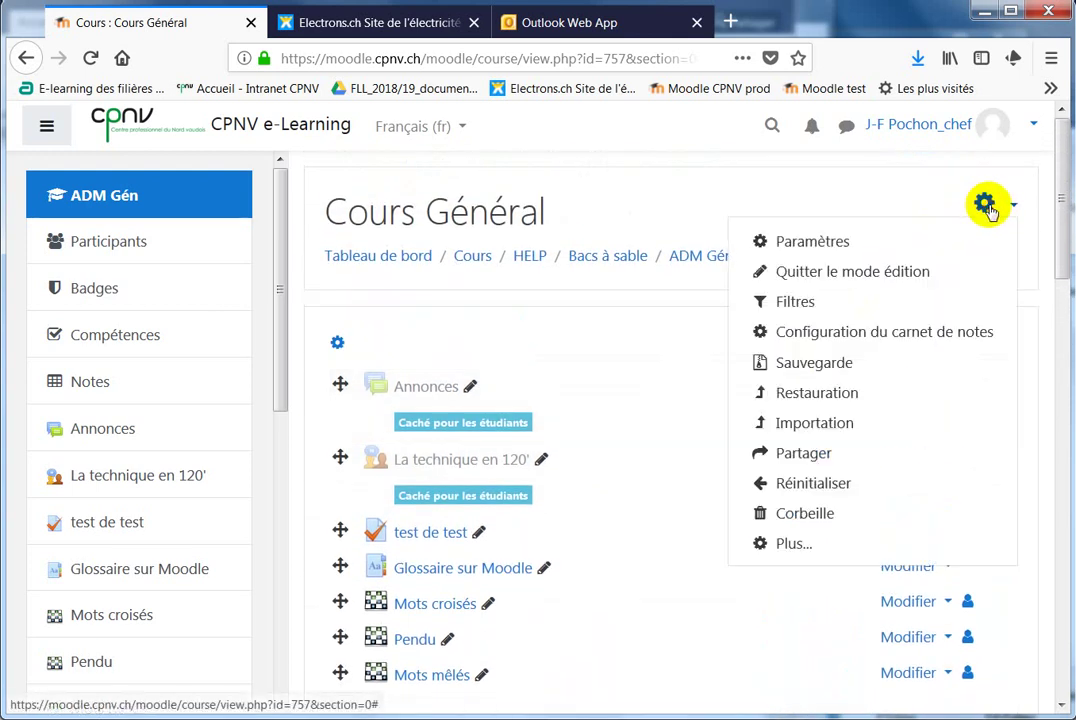
left_click(898, 272)
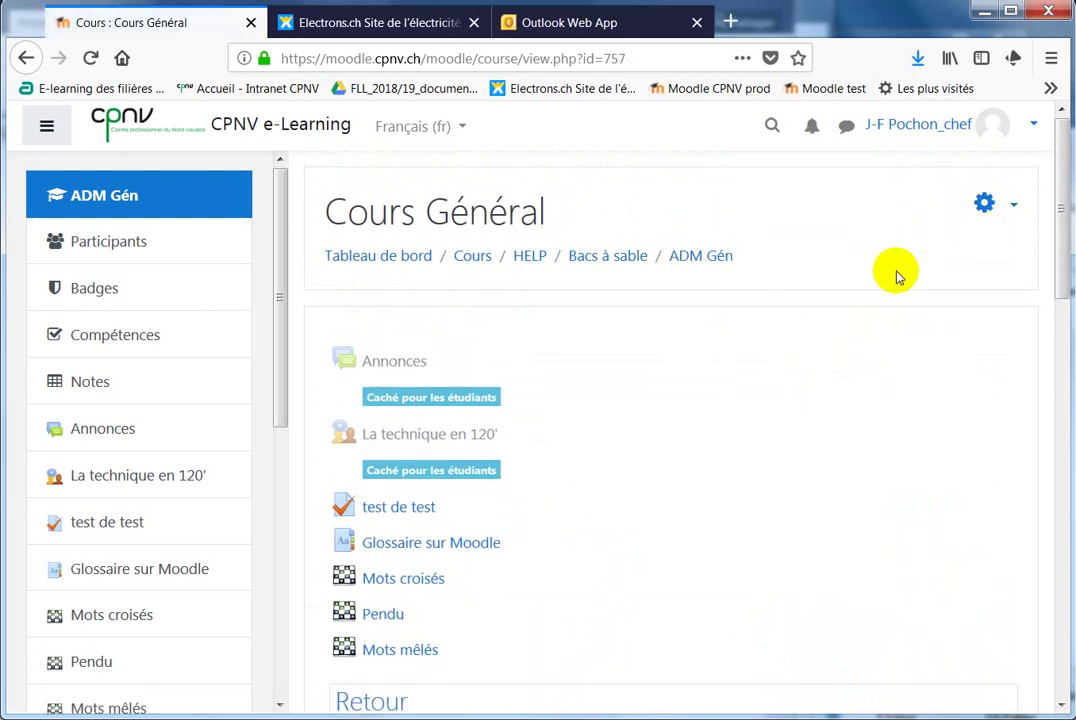
Open the hidden Vidéo section on its own page, return to the full course, and examine the Retour and Vidéo sections outside edit mode
scroll(812, 368, "down", 1)
scroll(812, 368, "down", 8)
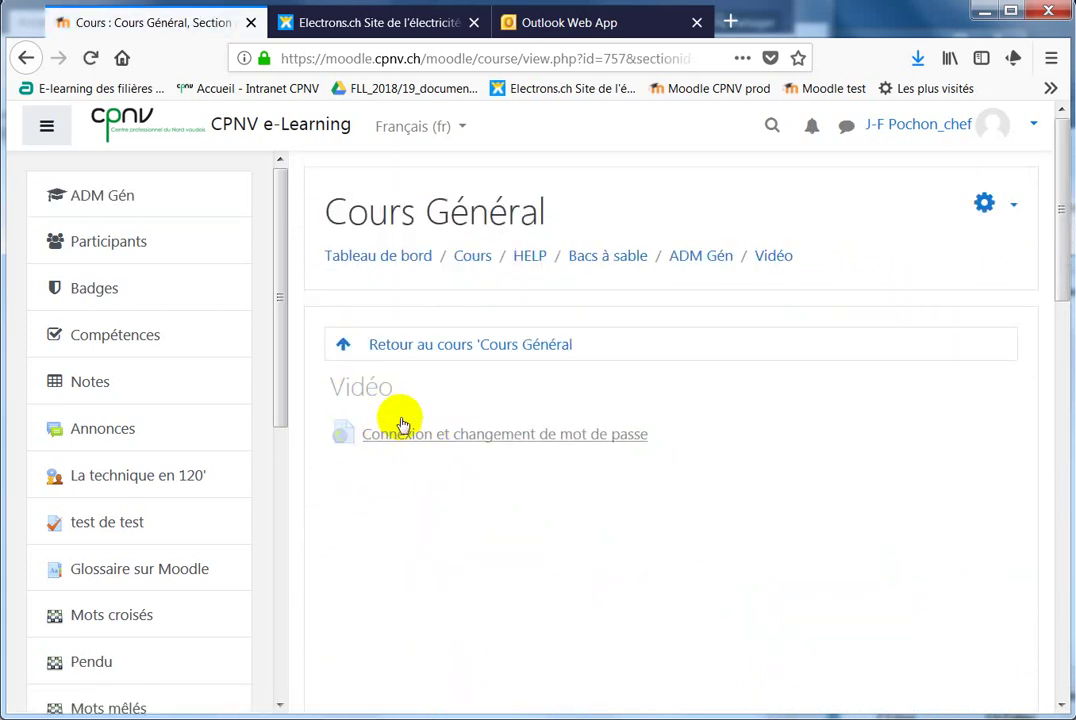
scroll(635, 453, "down", 1)
scroll(635, 453, "down", 3)
scroll(667, 456, "up", 4)
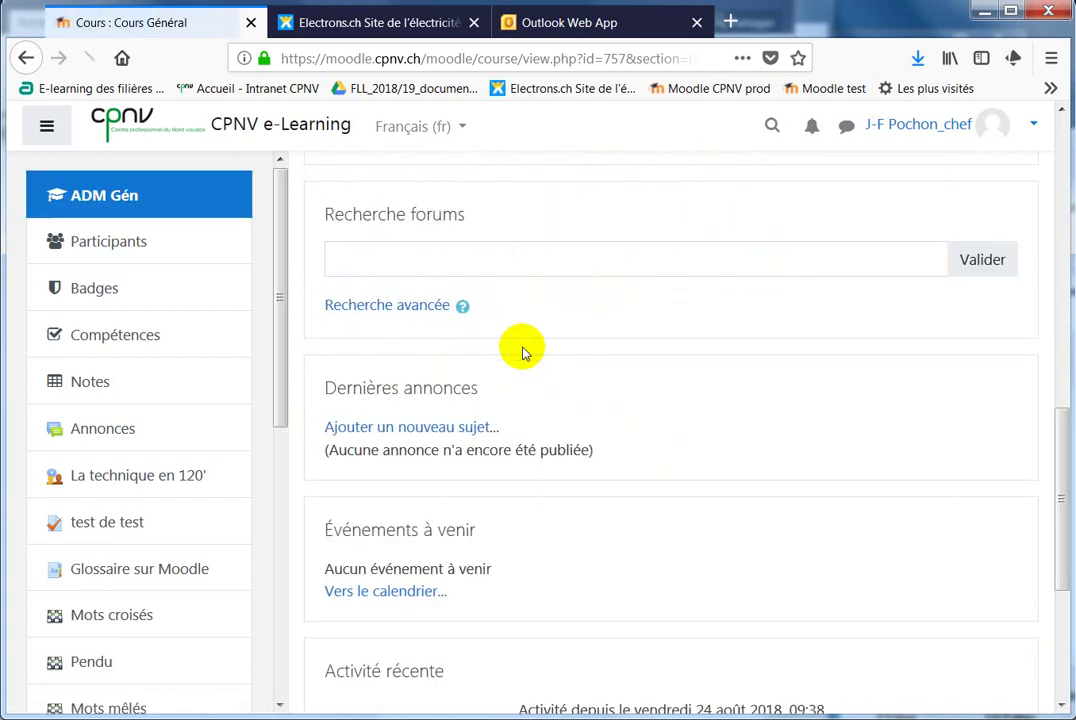
scroll(617, 430, "down", 2)
scroll(617, 432, "up", 5)
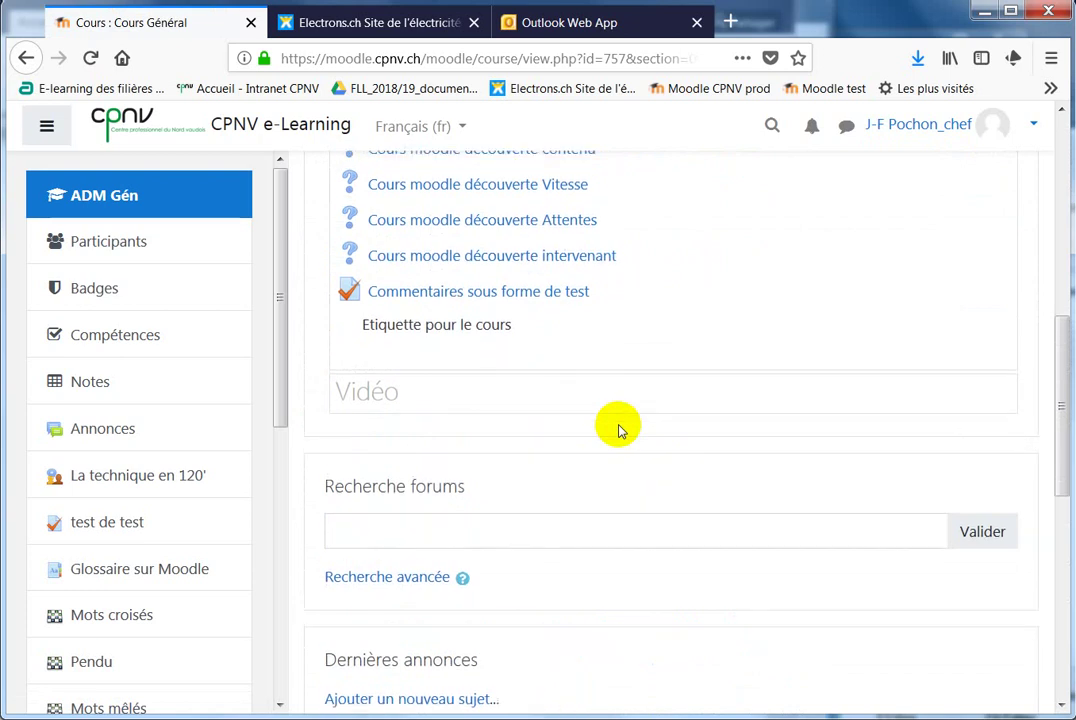